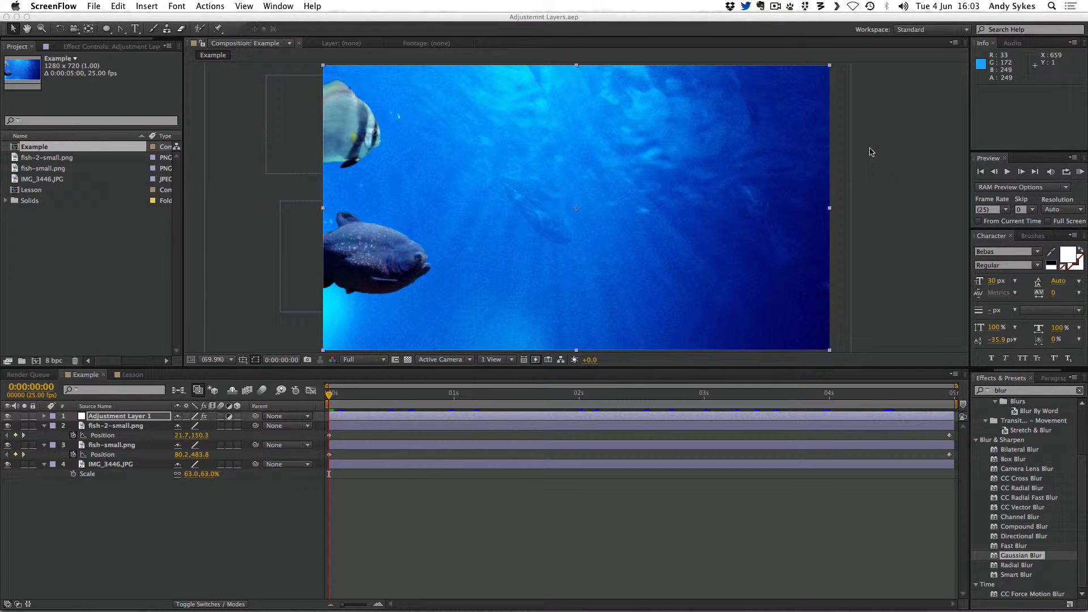
Preview the Example composition and inspect the effects on its adjustment layer
left_click(871, 152)
key("space")
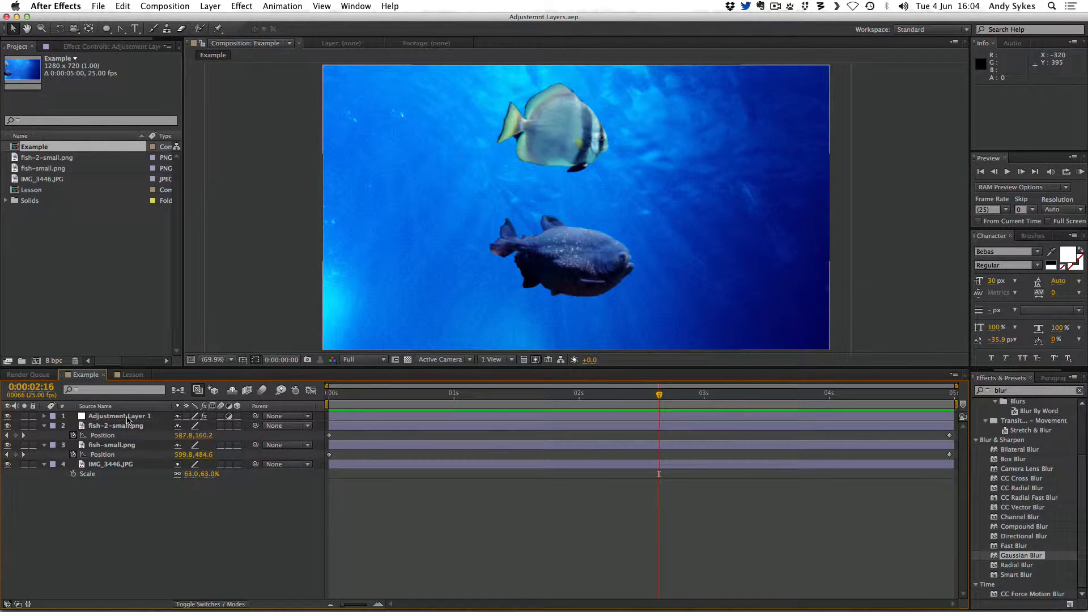
left_click(136, 417)
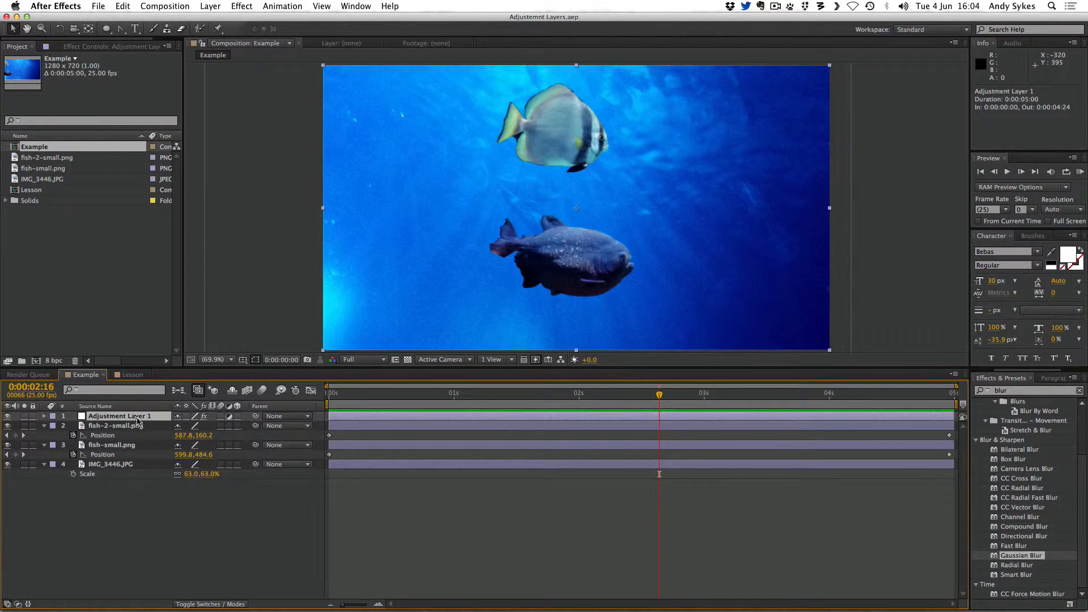
left_click(108, 46)
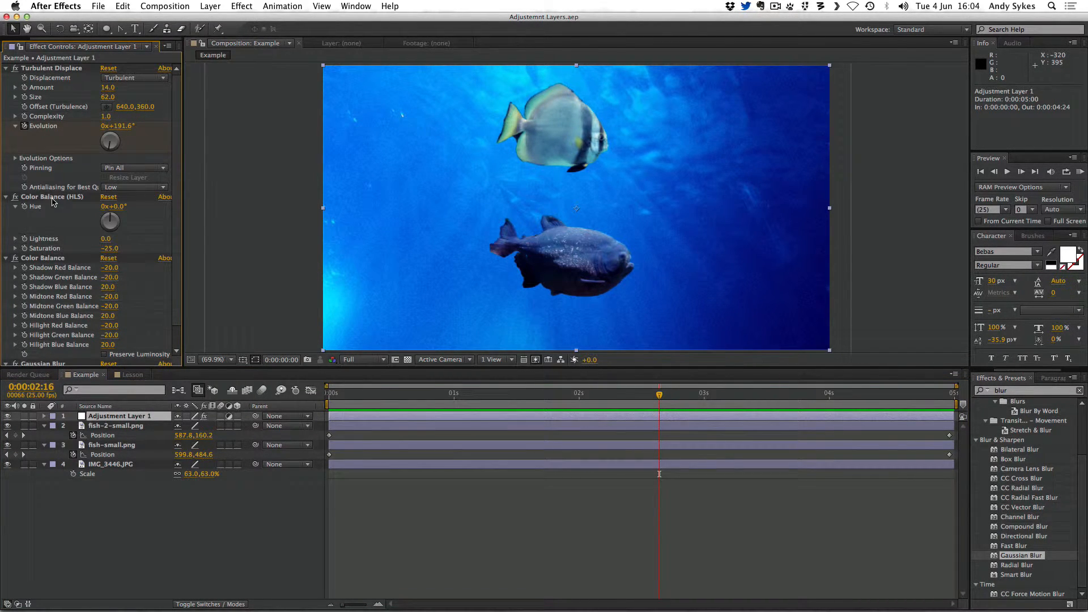
scroll(61, 209, "down", 2)
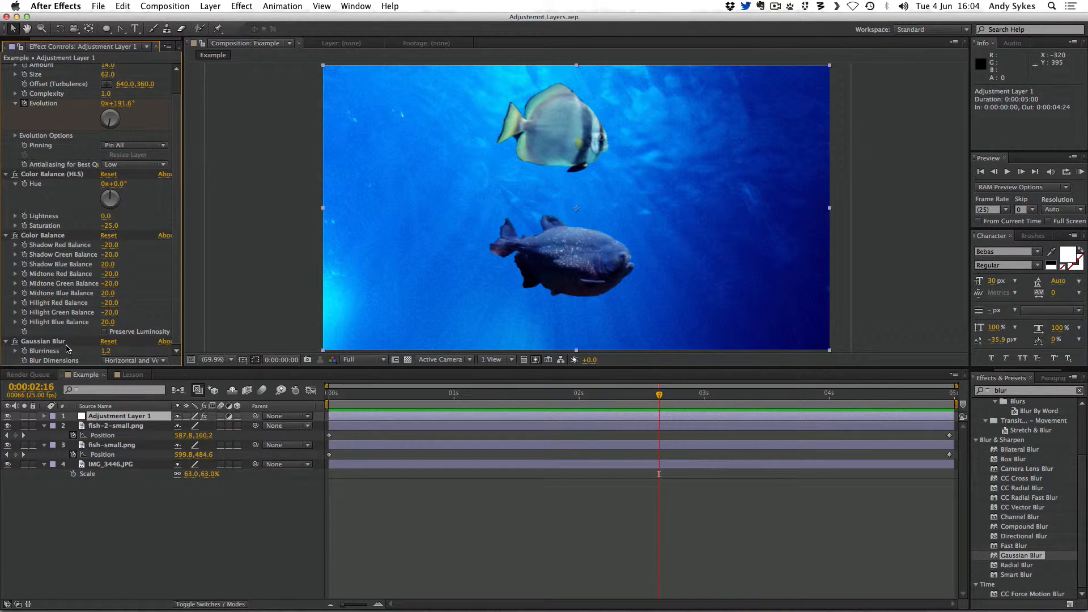
left_click(156, 417)
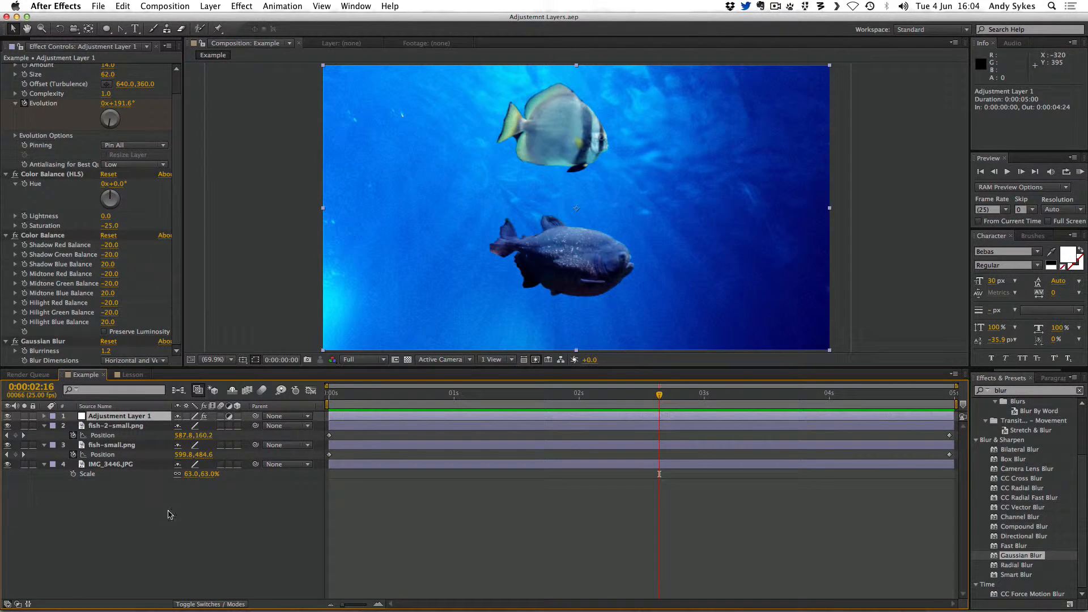
Inspect the footage items in the project panel
left_click_drag(44, 37, 1, 38)
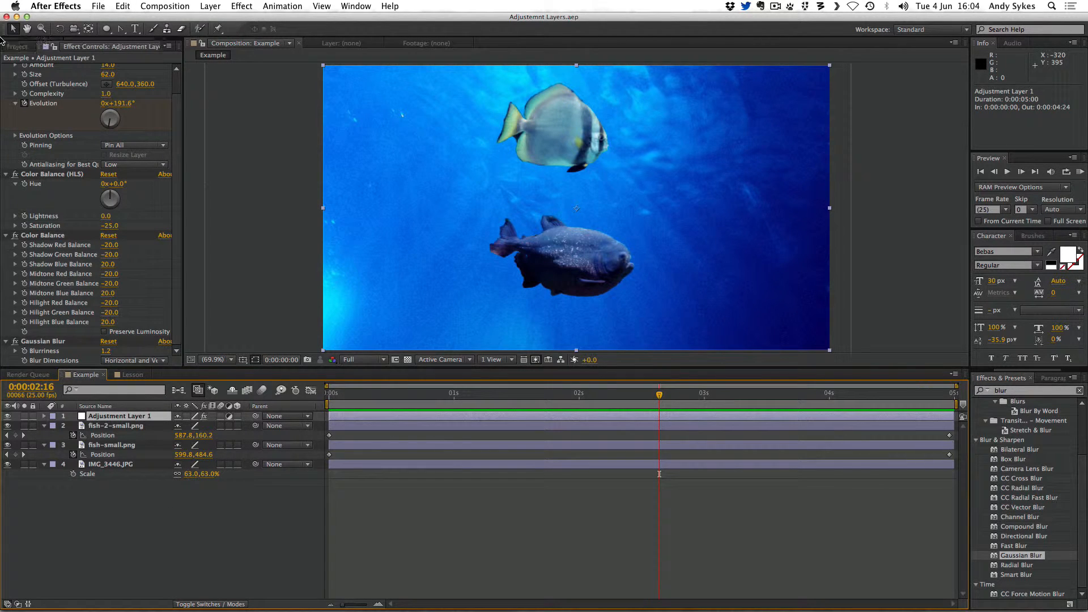
left_click(7, 47)
left_click(58, 180)
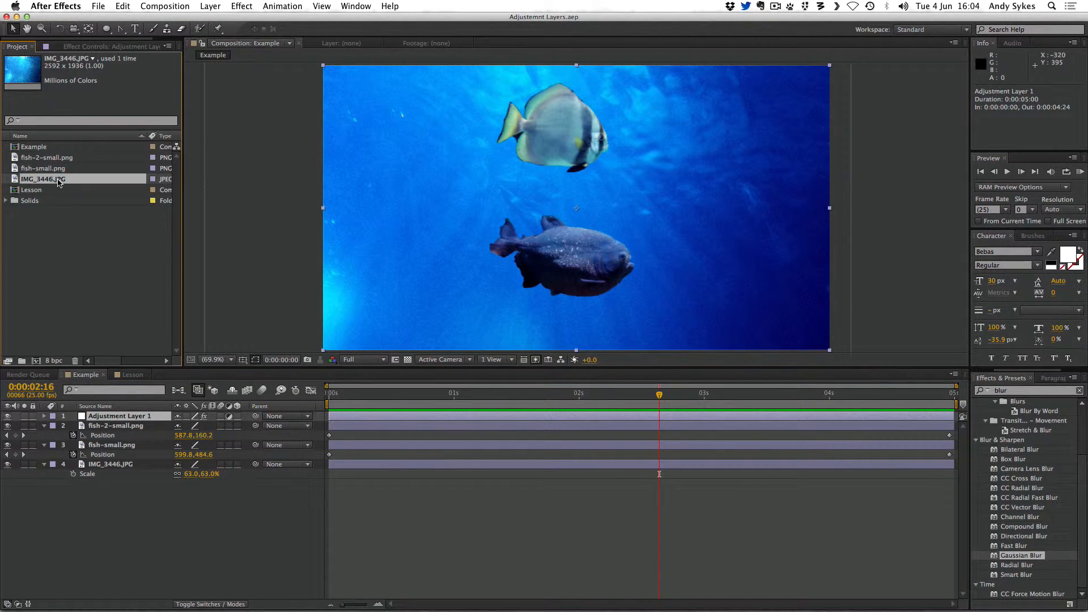
left_click(58, 161)
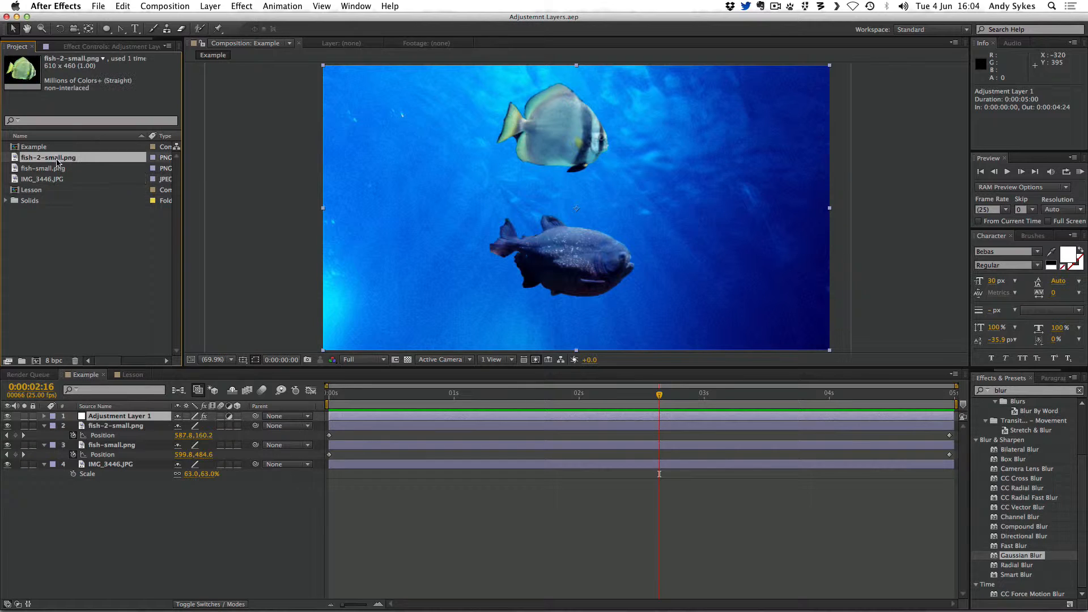
left_click(58, 172)
left_click(58, 181)
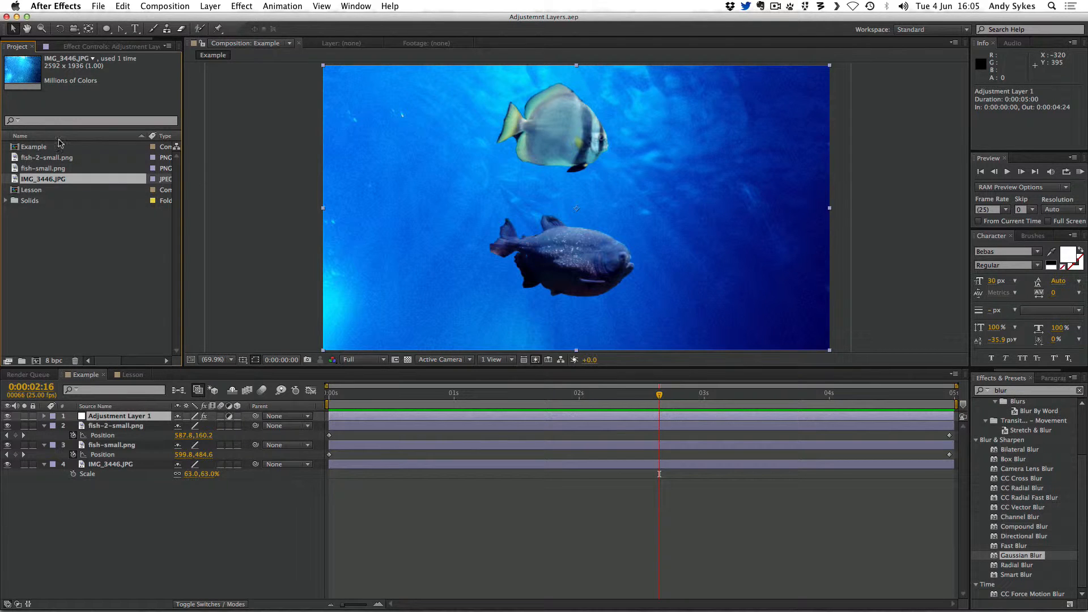
Open the Lesson composition, add IMG_3446.JPG to it and position it
double_click(31, 189)
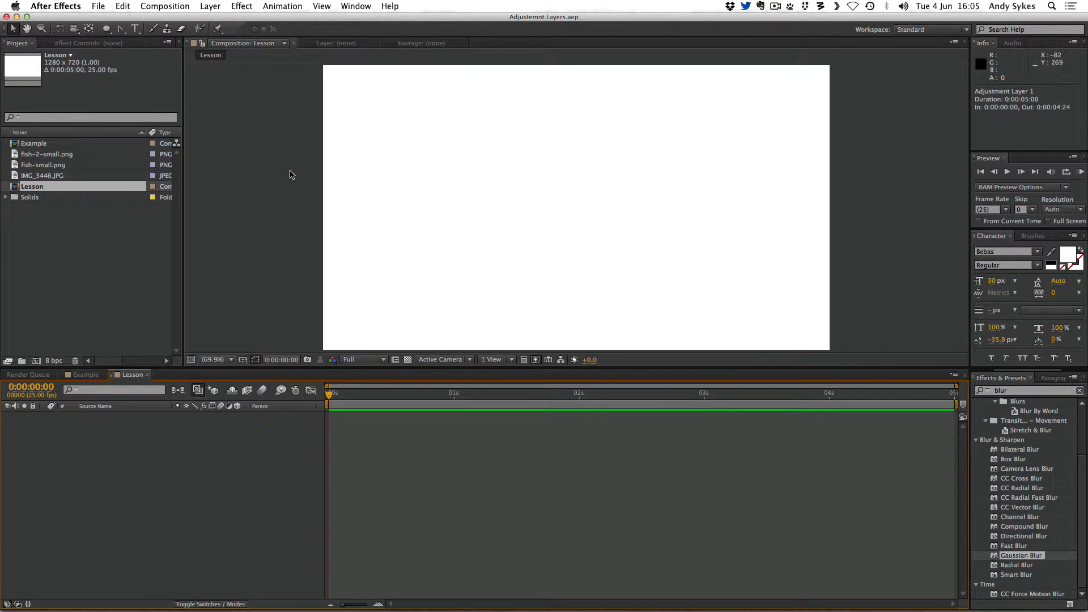
left_click_drag(35, 176, 570, 192)
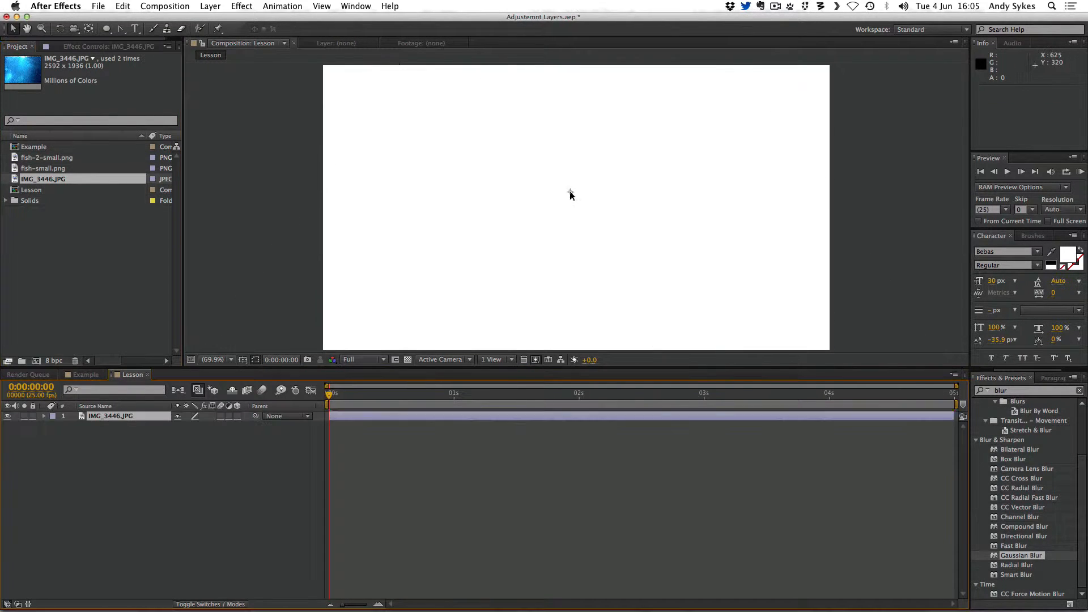
left_click_drag(514, 165, 590, 137)
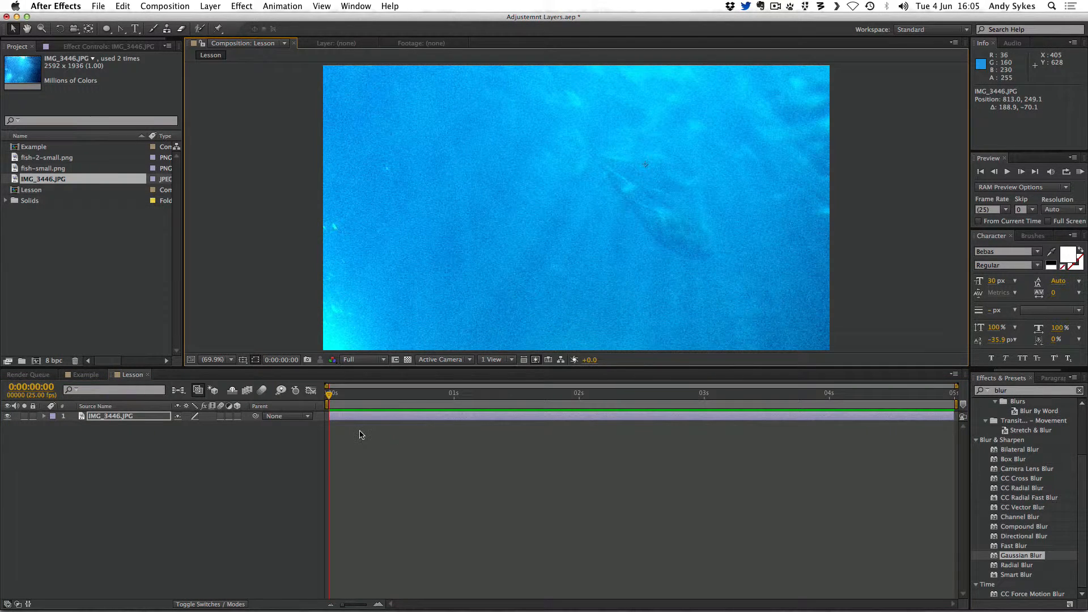
Scale the background image to 67% and shift it left in the frame
key("s")
left_click_drag(221, 431, 203, 434)
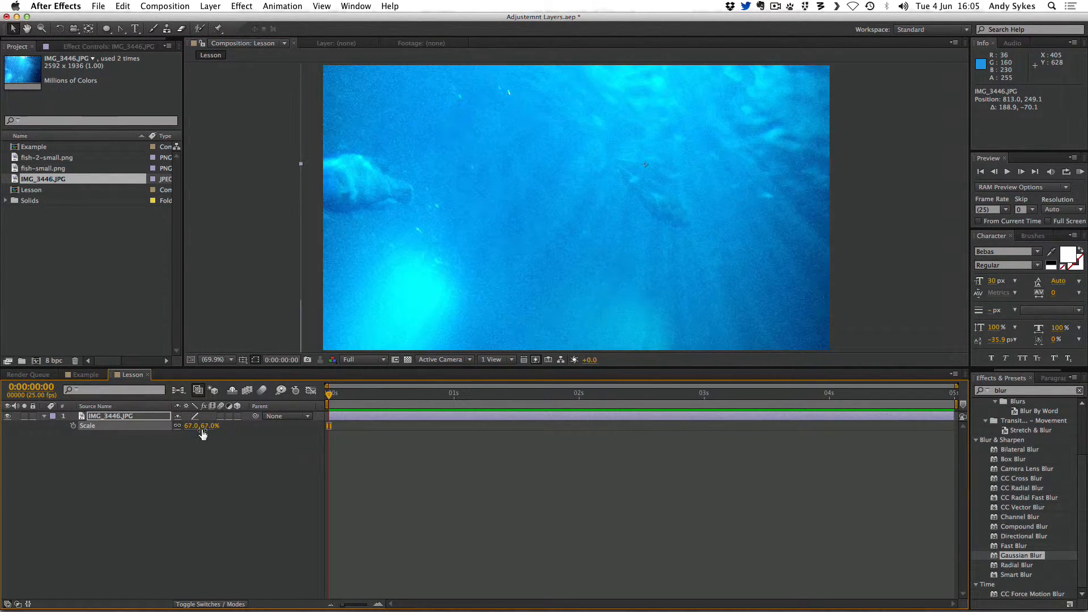
left_click_drag(545, 240, 498, 243)
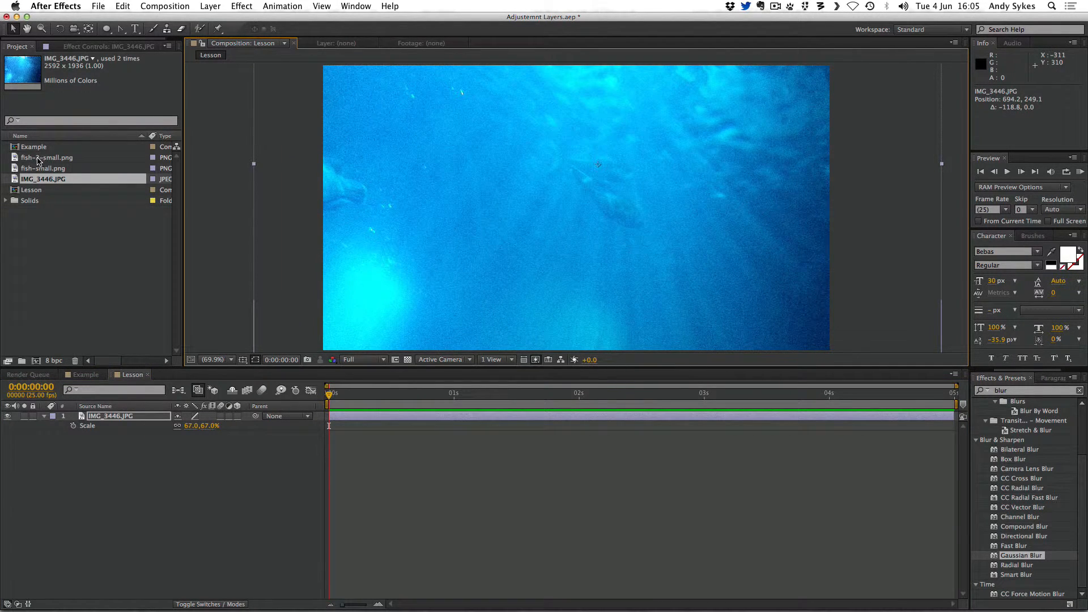
Add fish-2-small.png to the composition and scale it to 50%
left_click_drag(38, 161, 483, 141)
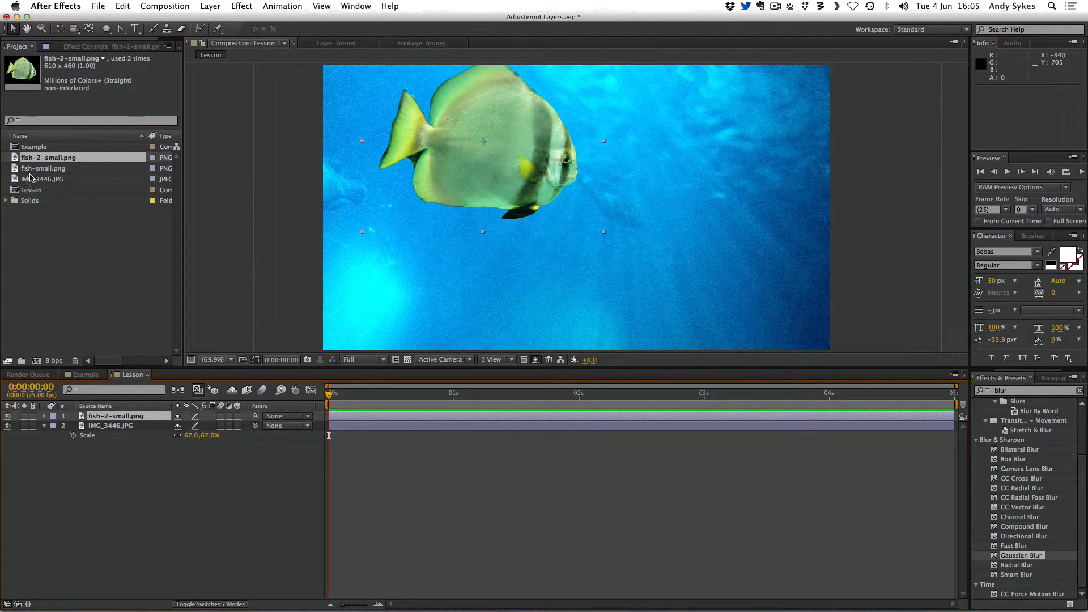
key("s")
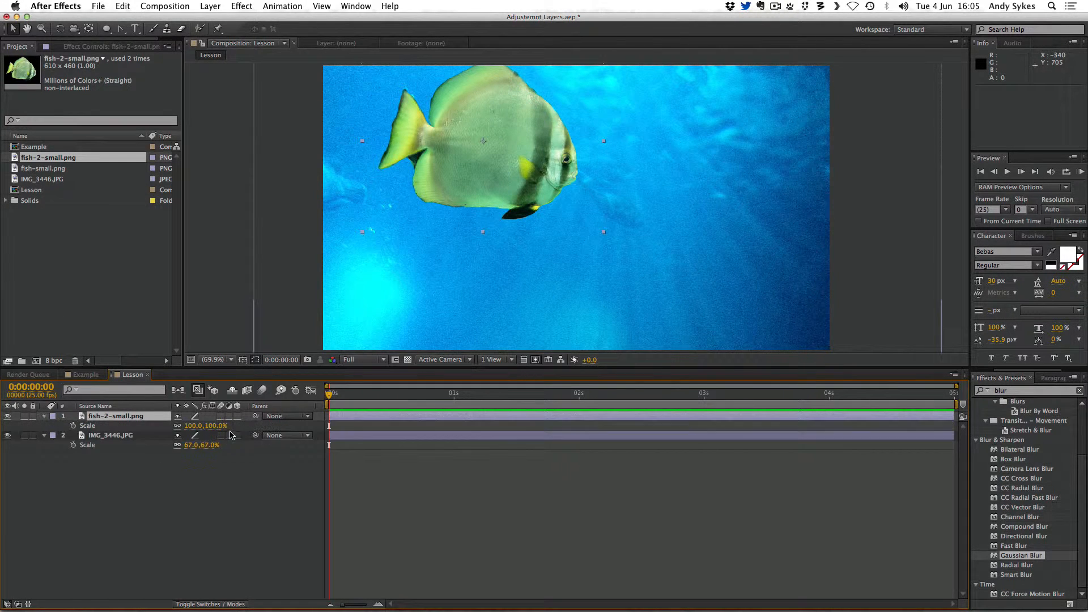
left_click_drag(206, 426, 179, 426)
Add fish-small.png to the composition and scale it to 53%
left_click_drag(40, 167, 429, 256)
key("s")
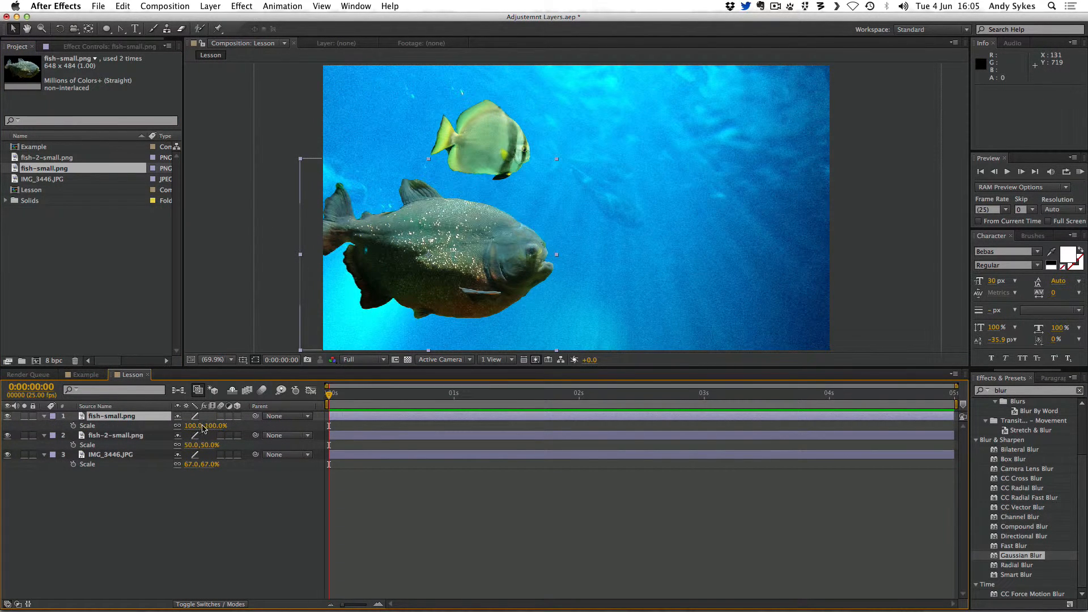
left_click_drag(206, 426, 171, 426)
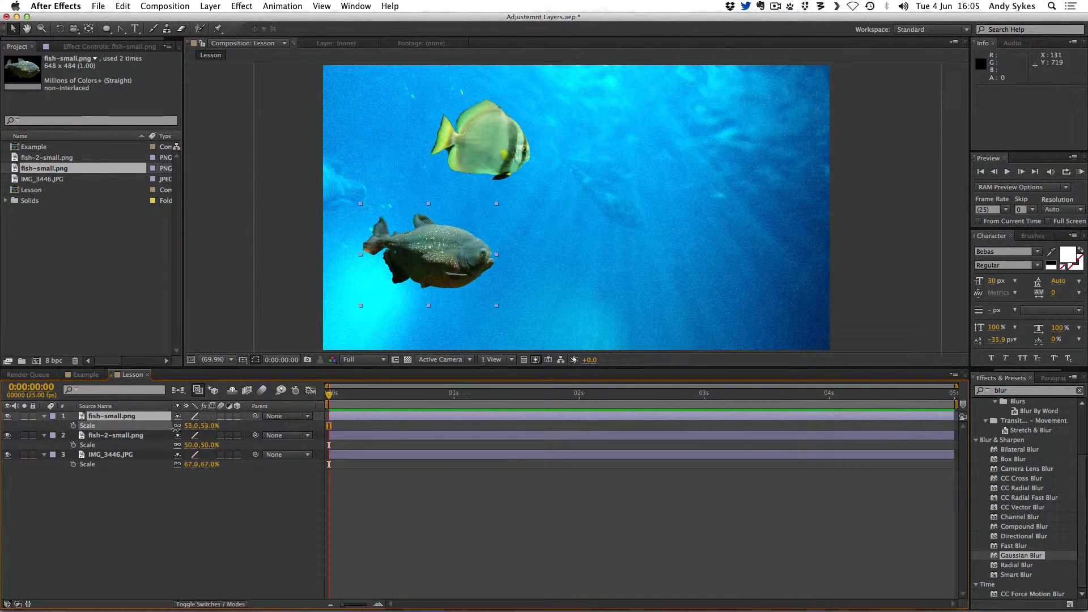
Move both fish toward the frame's left side and lock the background layer
left_click_drag(463, 147, 386, 143)
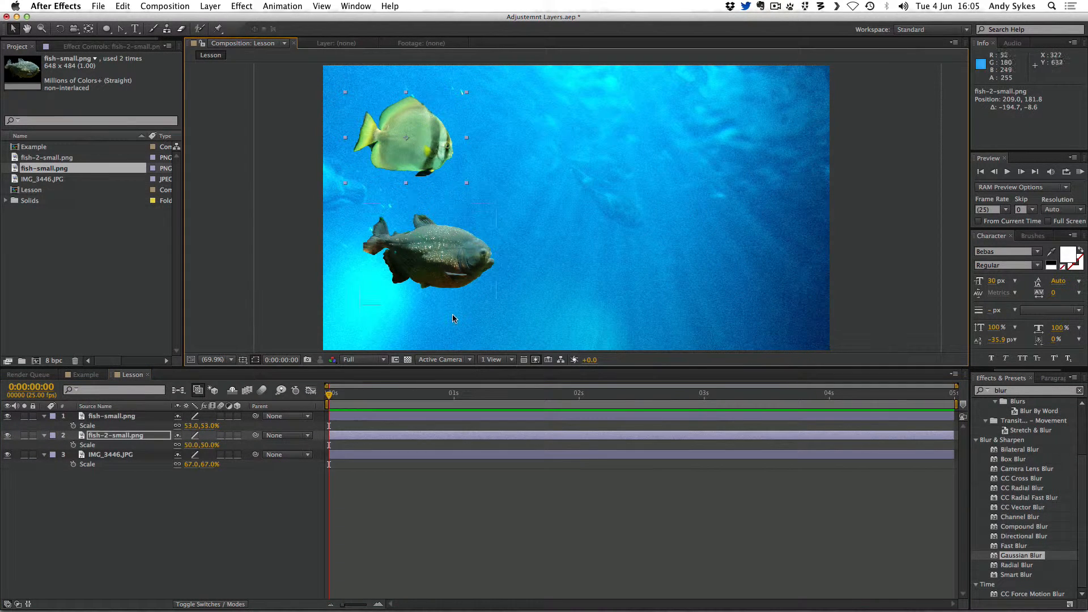
left_click_drag(447, 287, 428, 297)
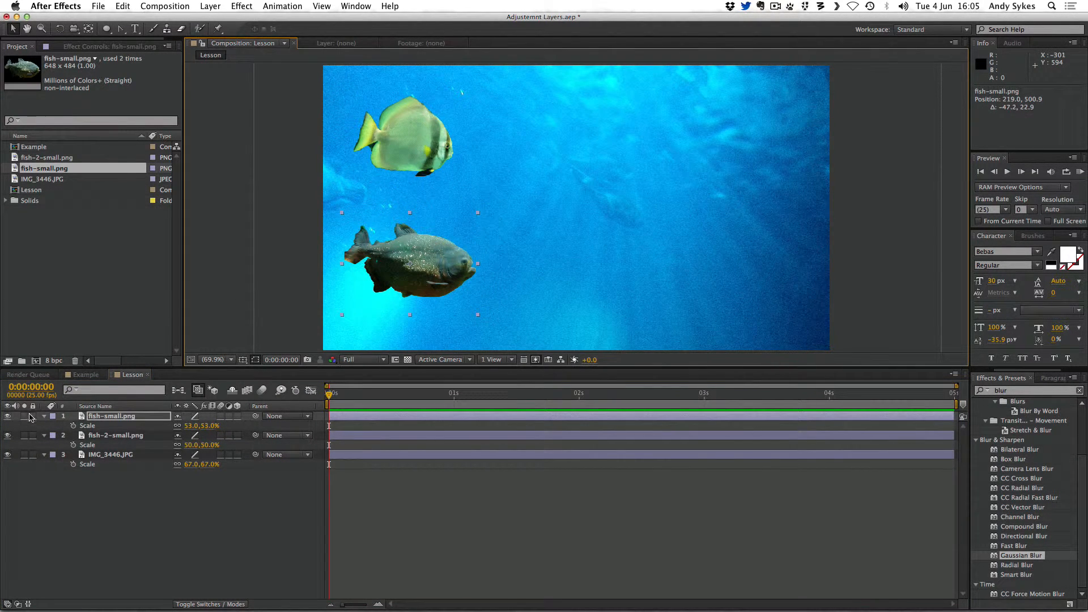
left_click(33, 455)
key("super+shift+a")
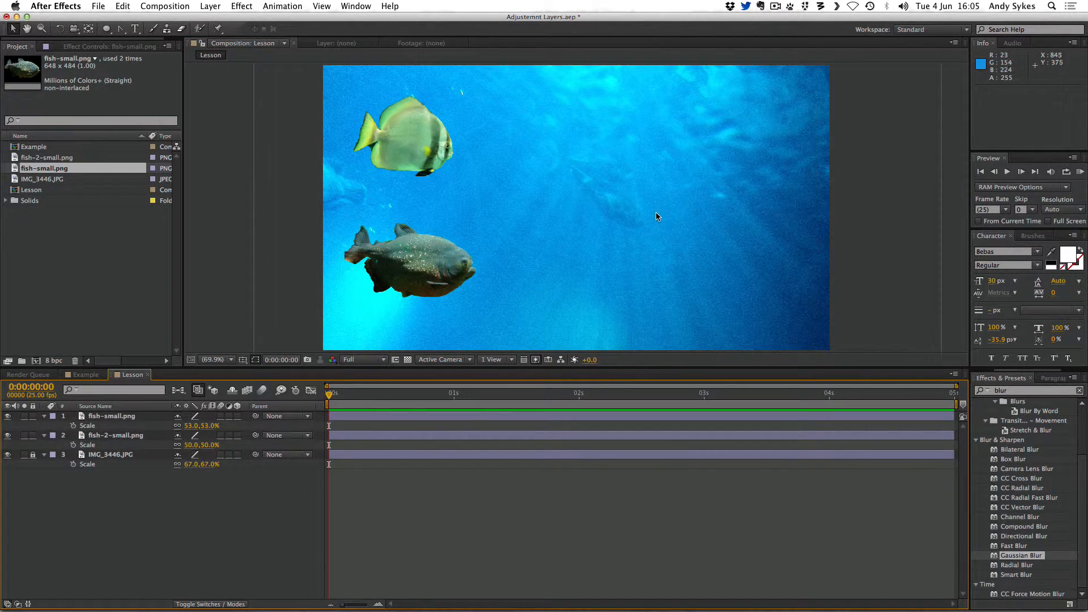
Set starting Position keyframes on both fish layers
left_click(134, 418)
left_click(133, 436, "shift")
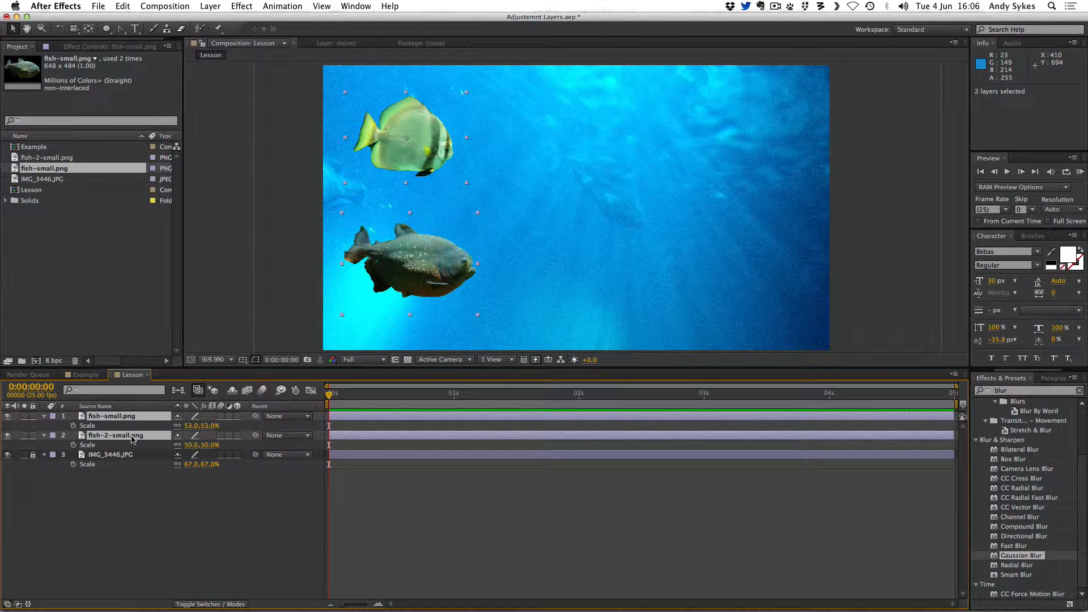
key("p")
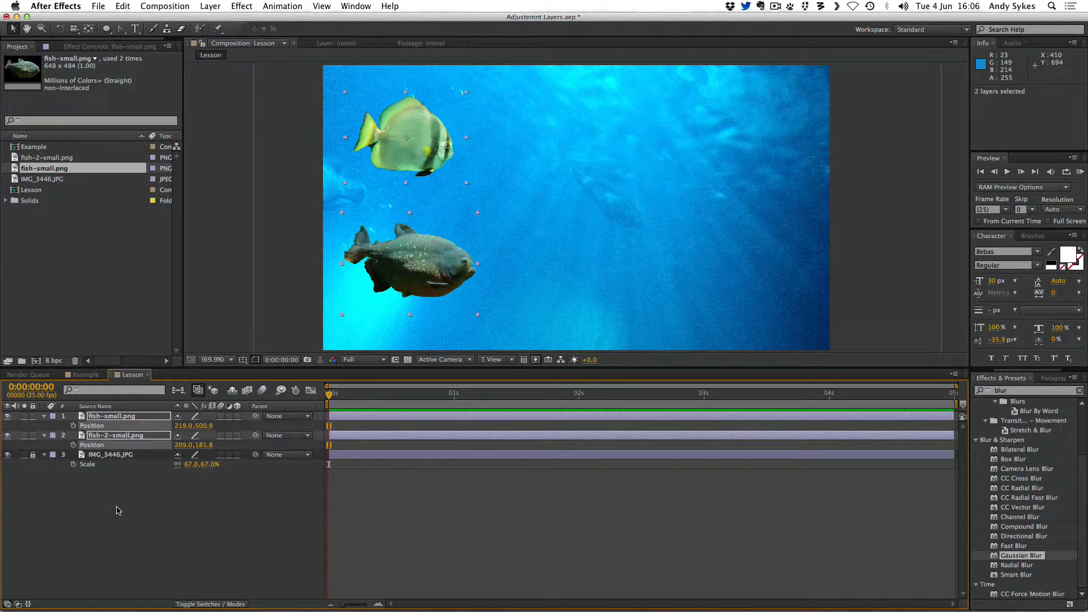
left_click(74, 427)
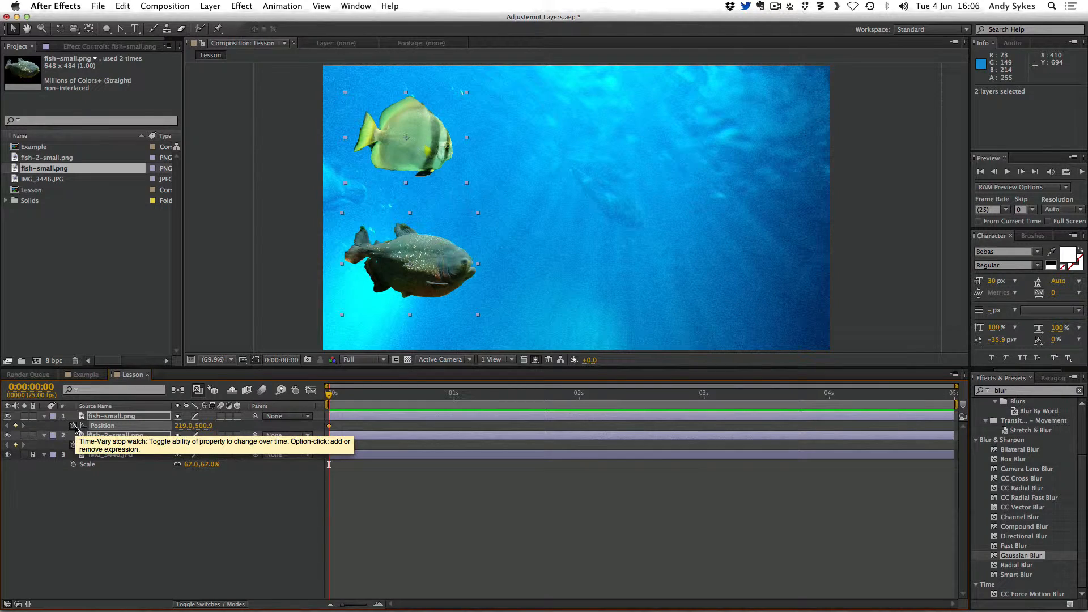
At the end of the timeline, move both fish to the frame's right side
left_click_drag(422, 395, 1019, 396)
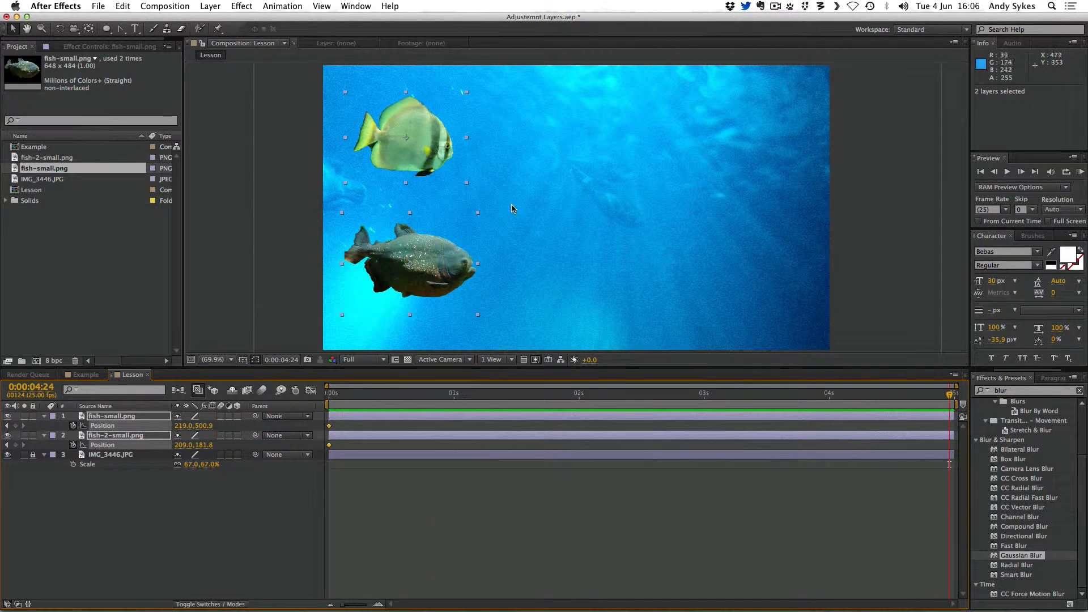
left_click_drag(412, 267, 749, 268)
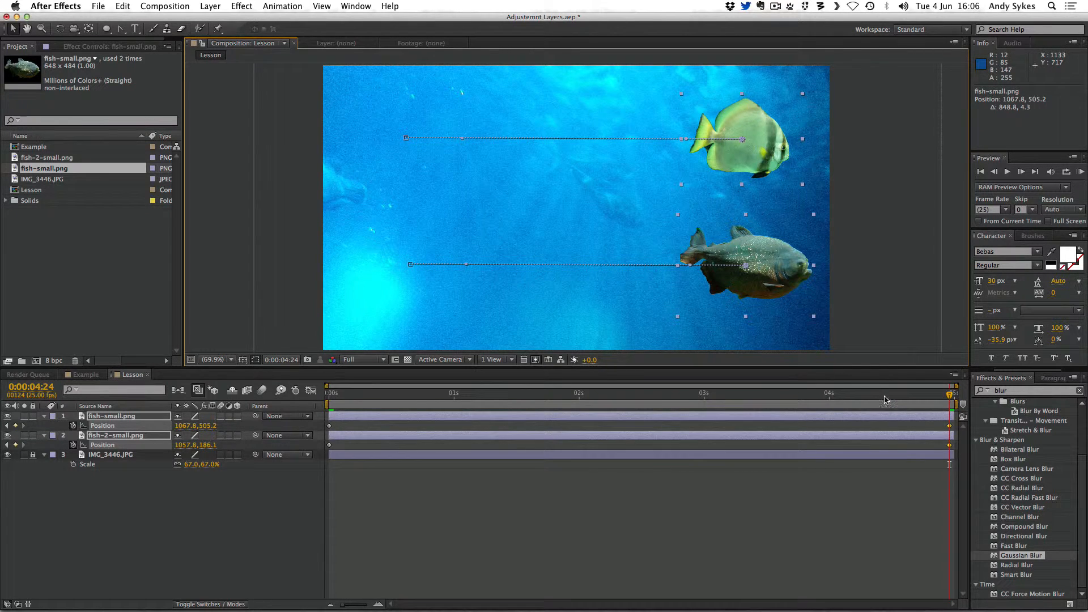
Preview the fish animation from the start
left_click_drag(886, 395, 93, 395)
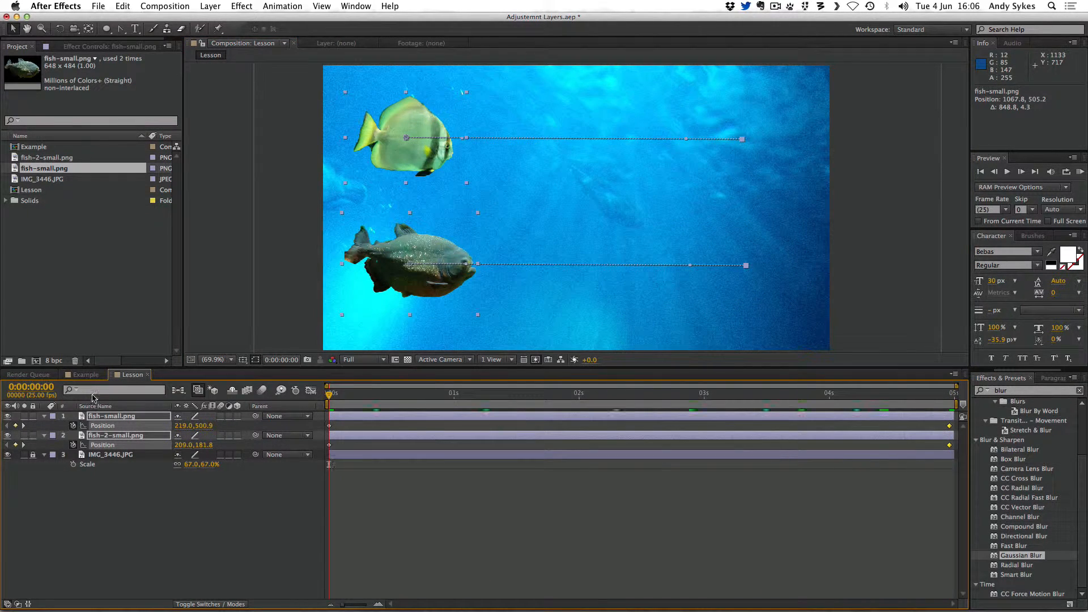
key("KP_0")
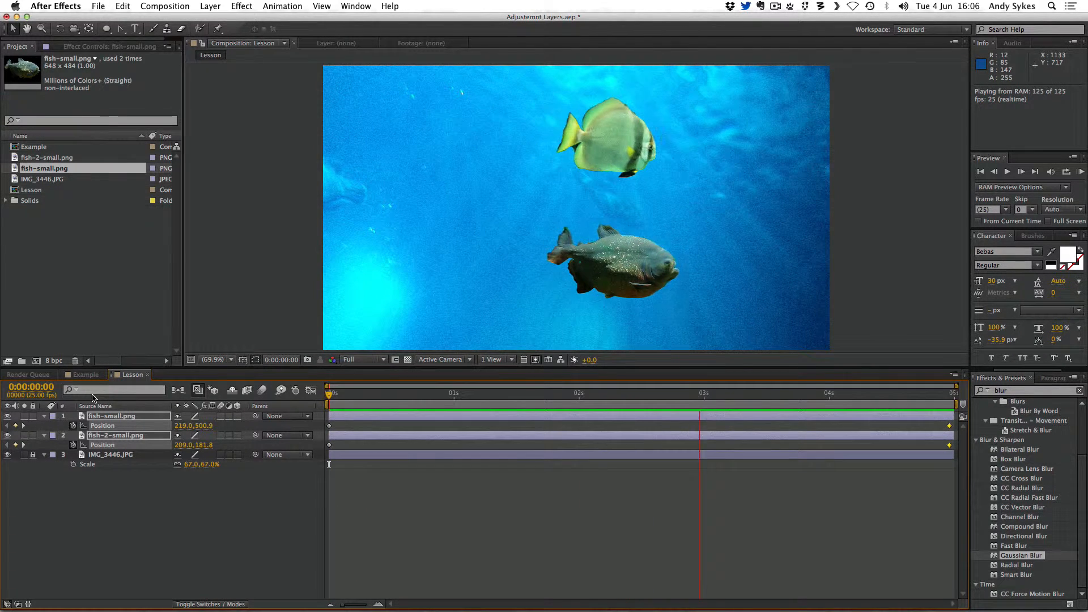
key("space")
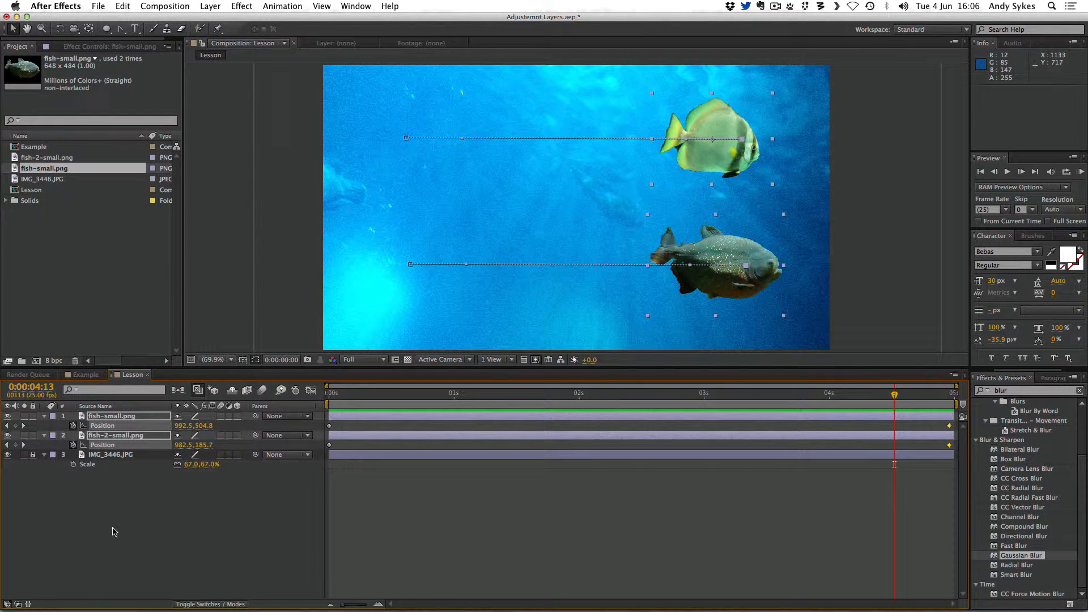
right_click(80, 490)
mouse_move(113, 492)
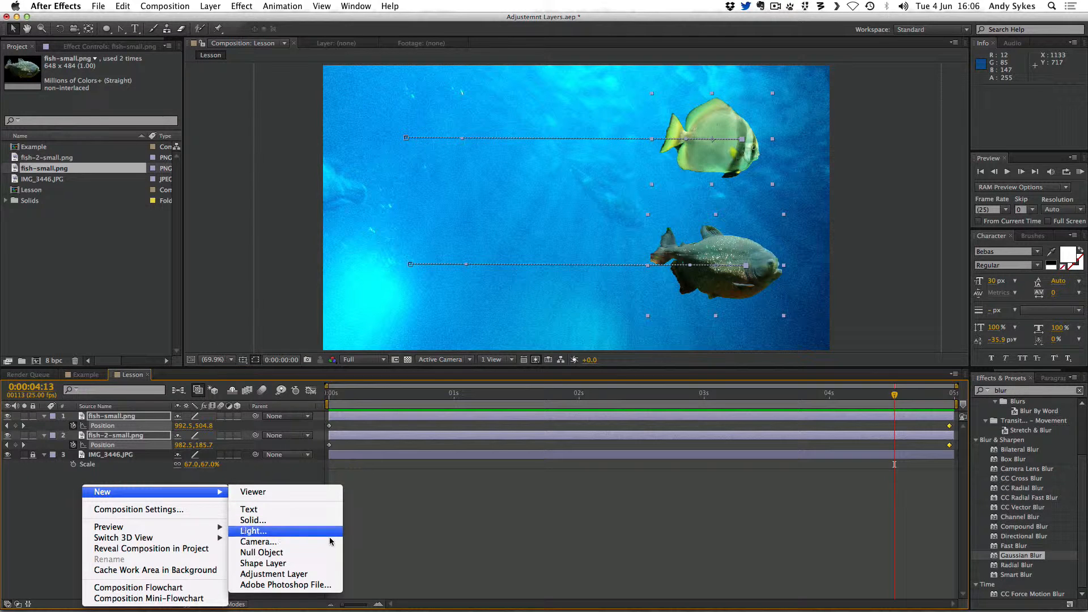
key("Escape")
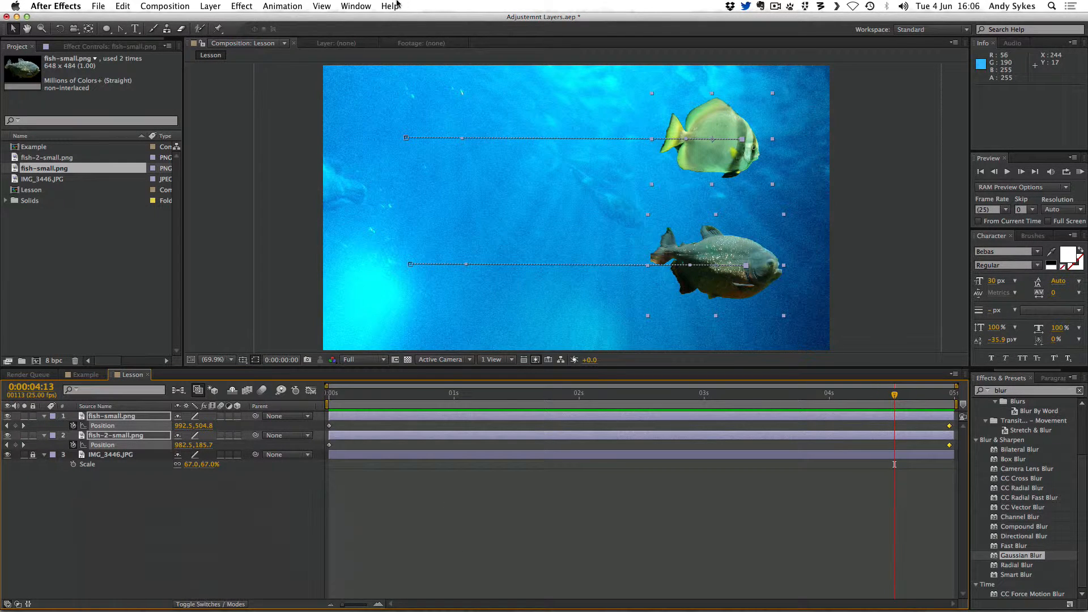
Add a new adjustment layer to the Lesson composition
left_click(208, 7)
mouse_move(226, 19)
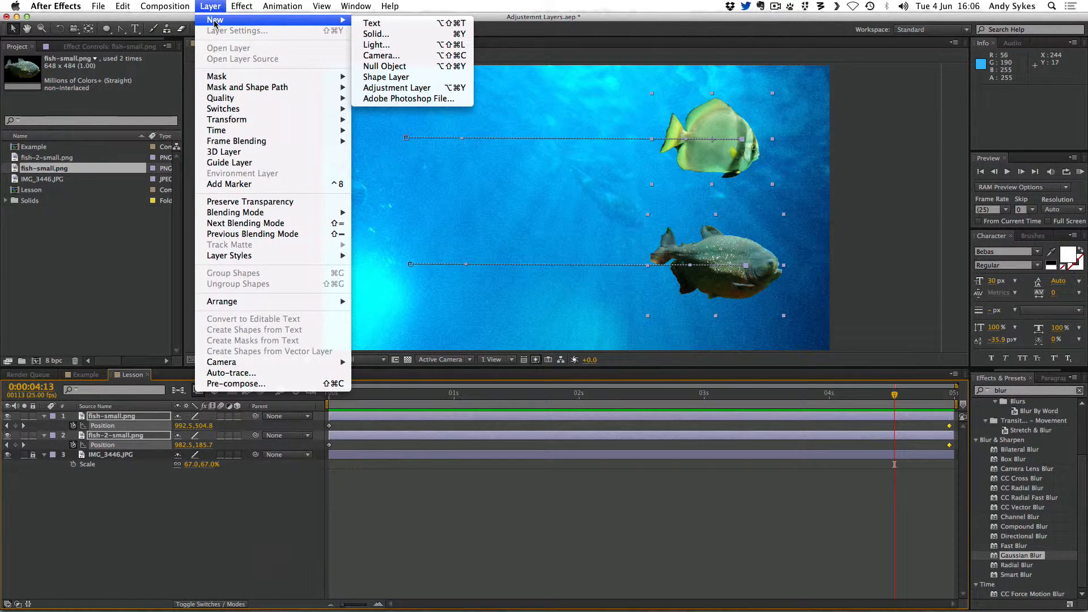
left_click(458, 88)
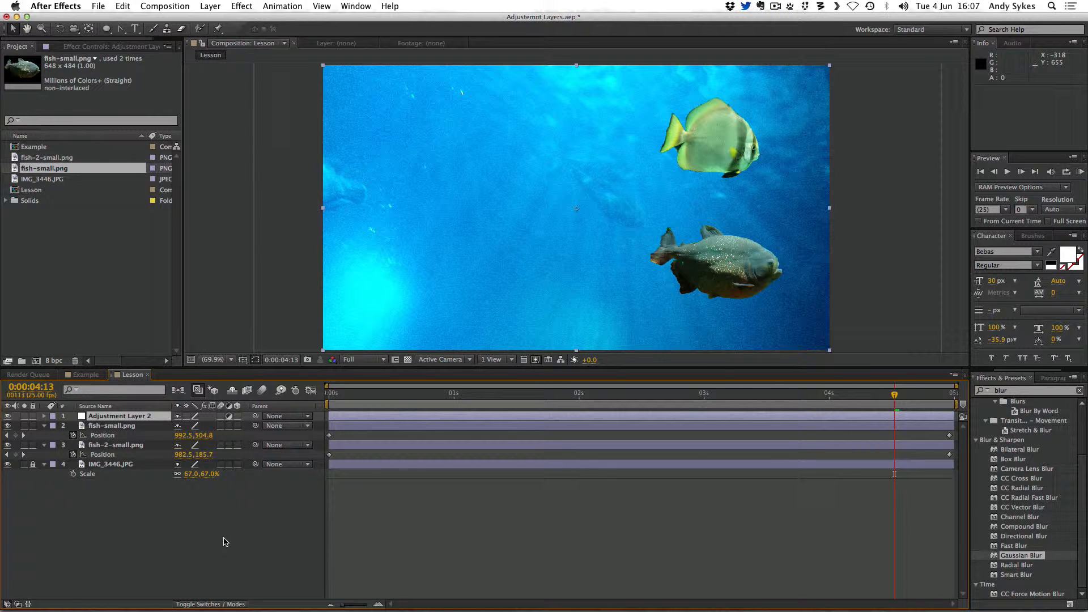
Search the effects for Turbulent Displace and apply it to the adjustment layer
left_click(1001, 391)
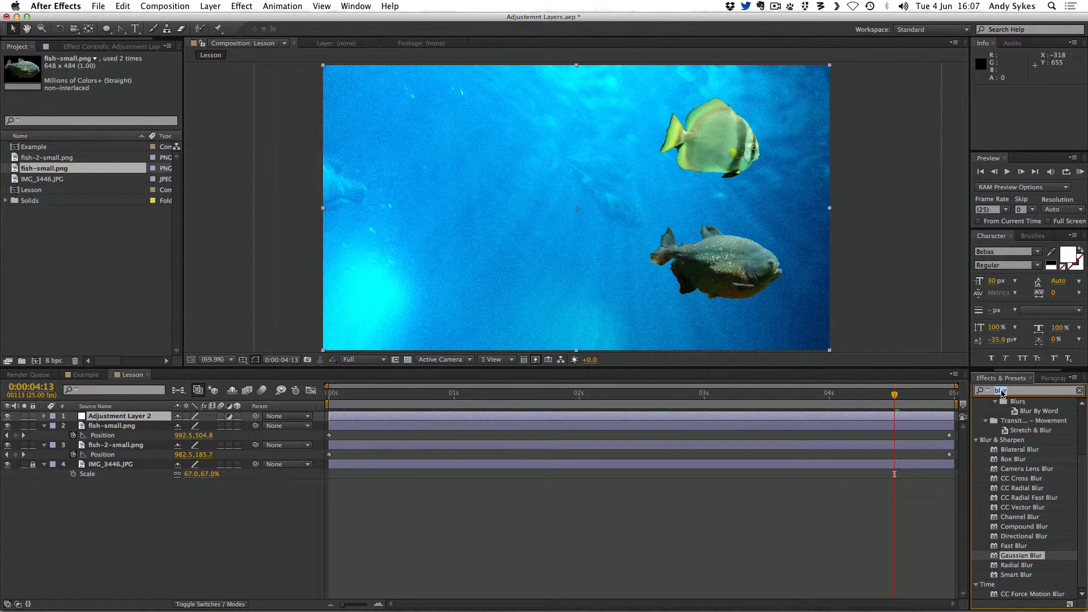
type("turbu")
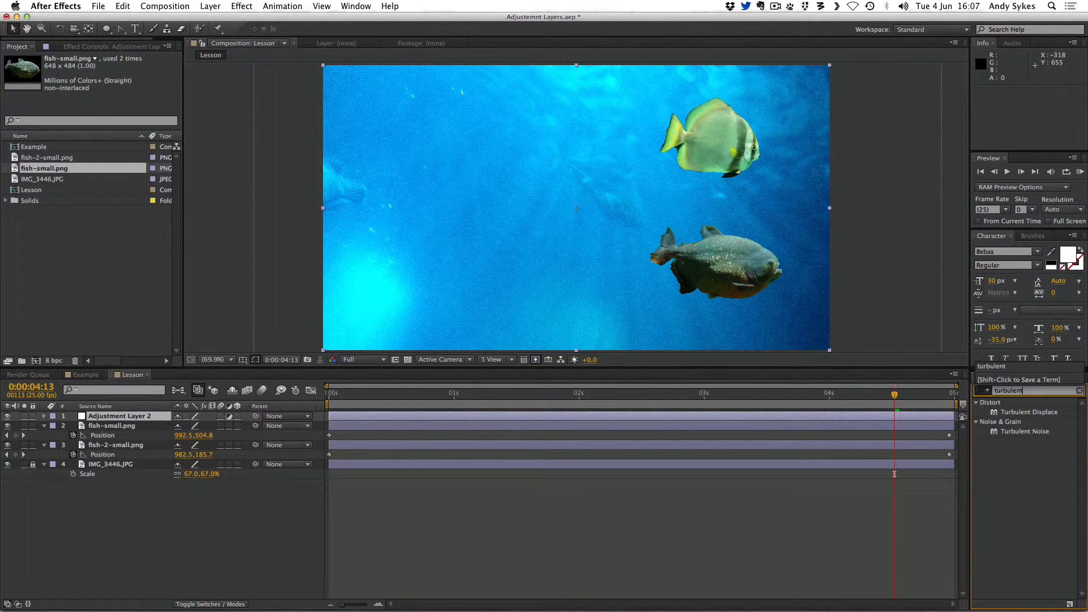
type("lent")
left_click(1057, 412)
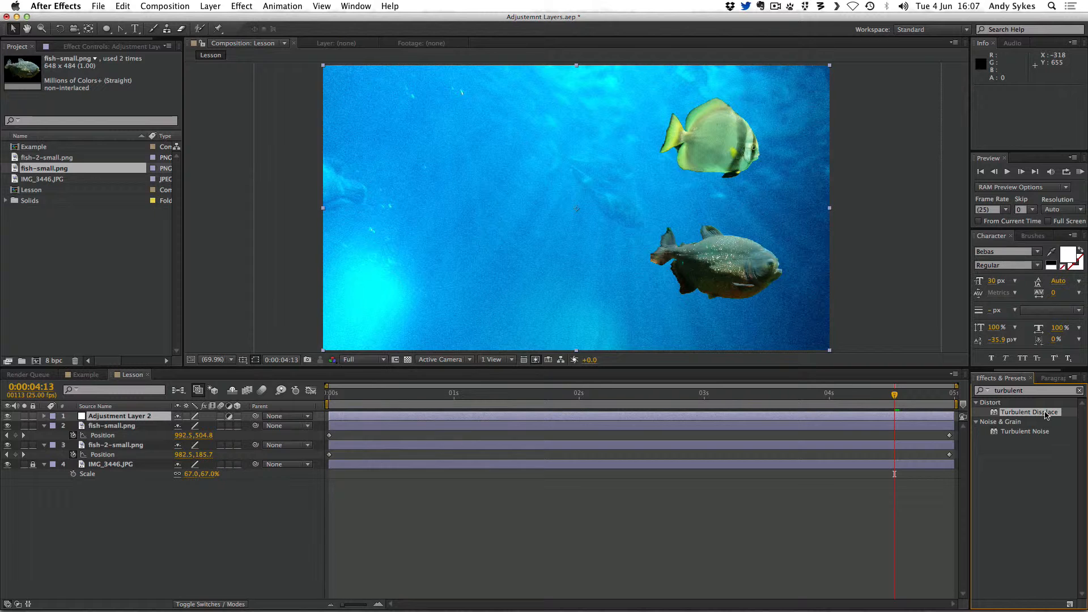
left_click_drag(1046, 416, 753, 165)
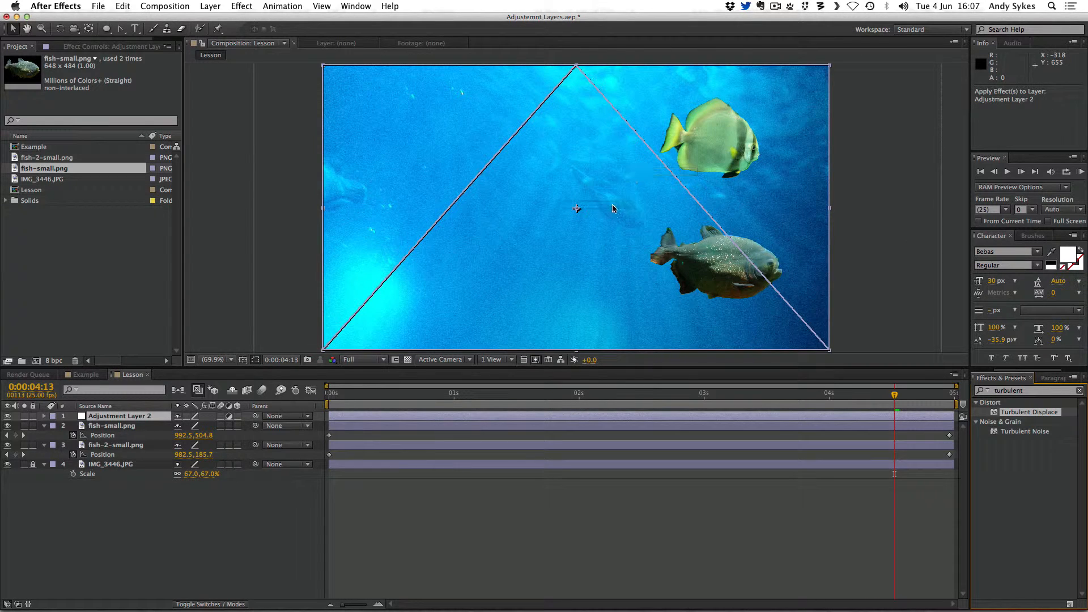
left_click_drag(621, 189, 518, 172)
left_click_drag(532, 207, 118, 419)
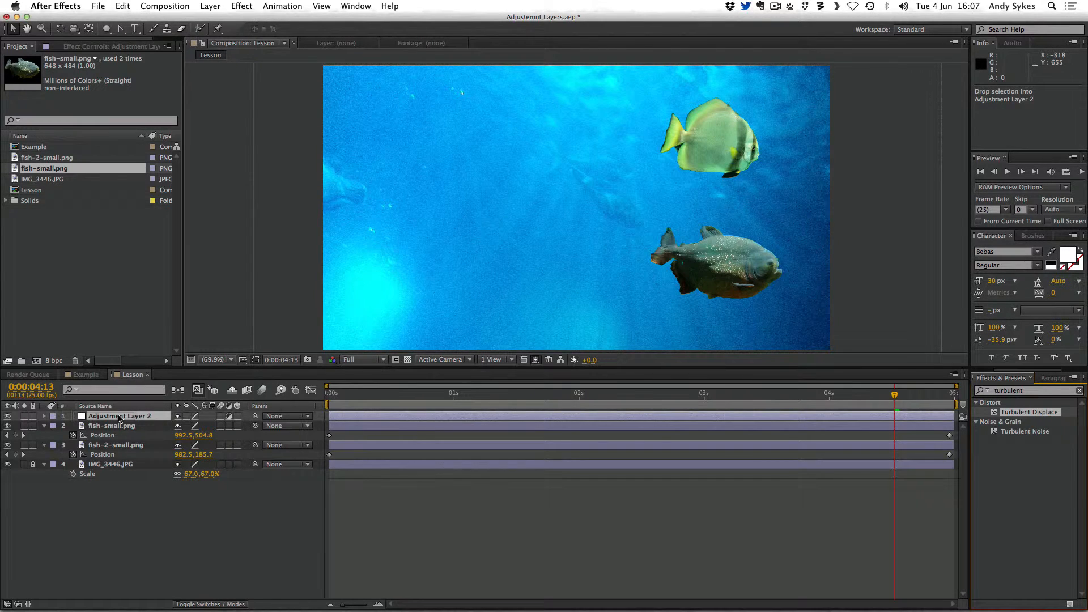
left_click_drag(120, 418, 119, 419)
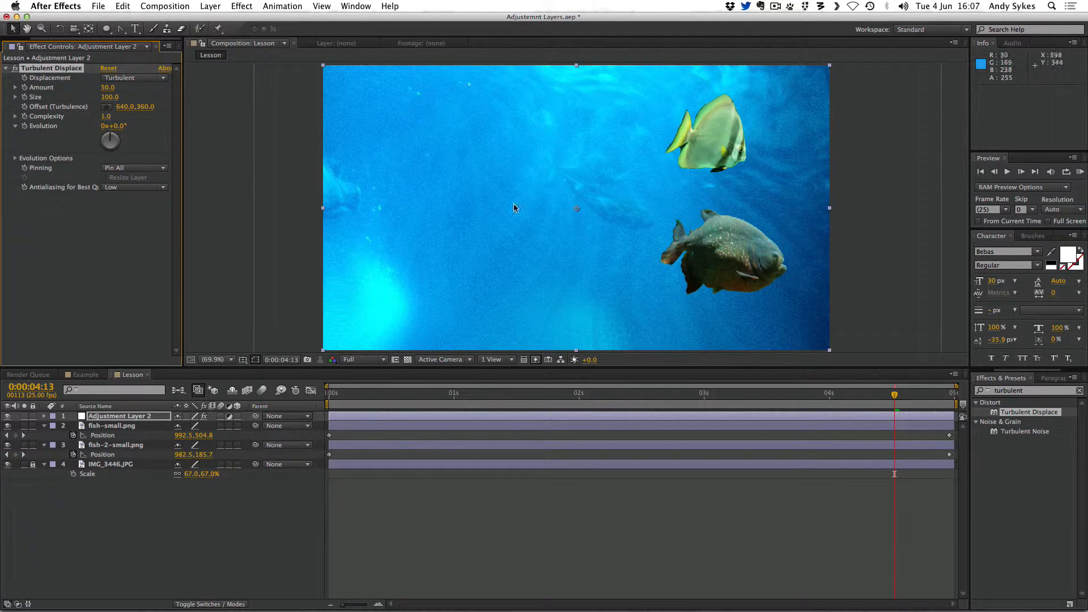
At the start of the timeline, set a keyframe on the Turbulent Displace Evolution property
left_click(760, 395)
left_click_drag(760, 395, 356, 415)
left_click_drag(476, 414, 247, 423)
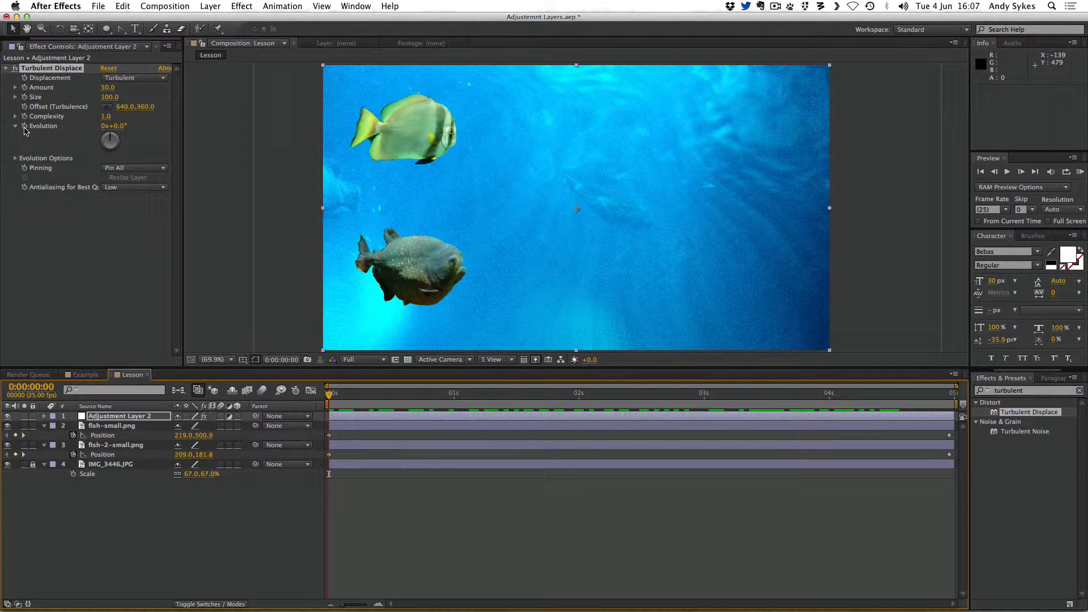
mouse_move(115, 138)
left_mouse_down()
mouse_move(111, 150)
mouse_move(99, 146)
mouse_move(111, 138)
left_mouse_up()
key("super+z")
left_click(27, 129)
At the end of the timeline, set Evolution to 1 full revolution
left_click_drag(438, 398, 950, 397)
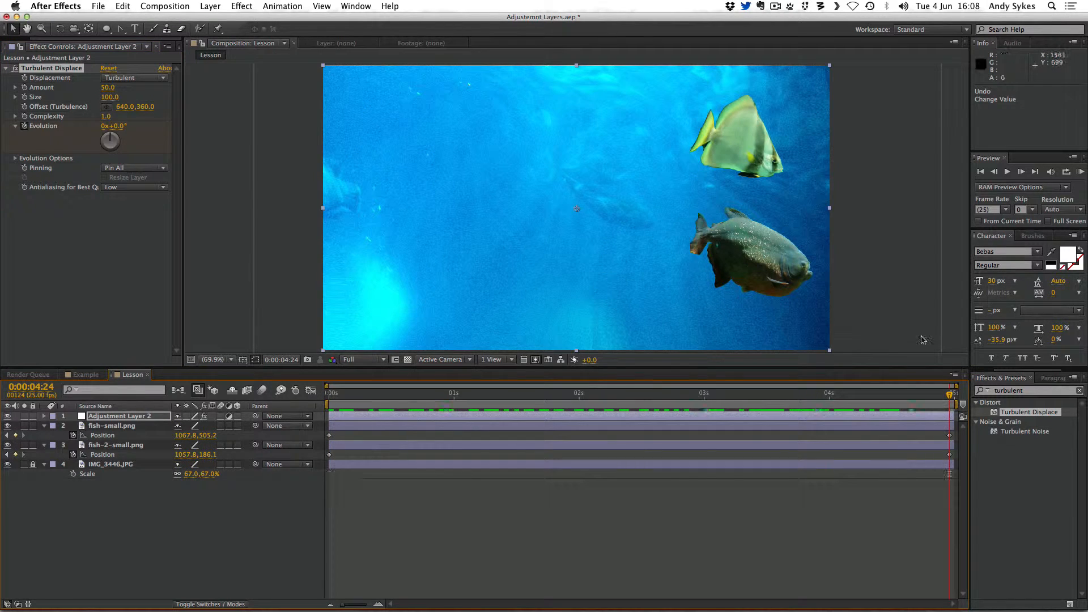
left_click(104, 126)
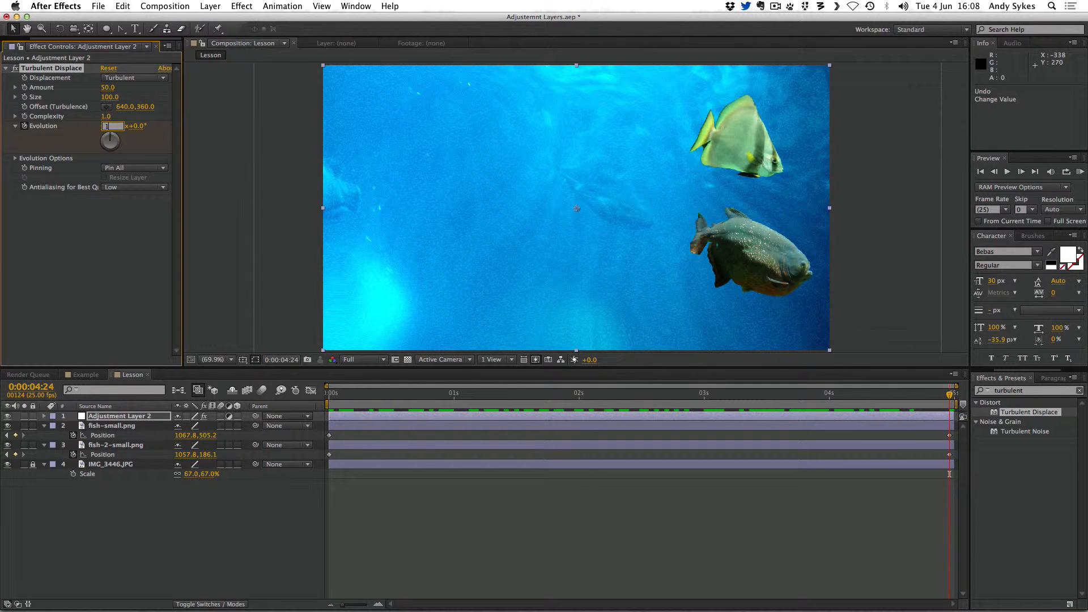
type("1")
key("Return")
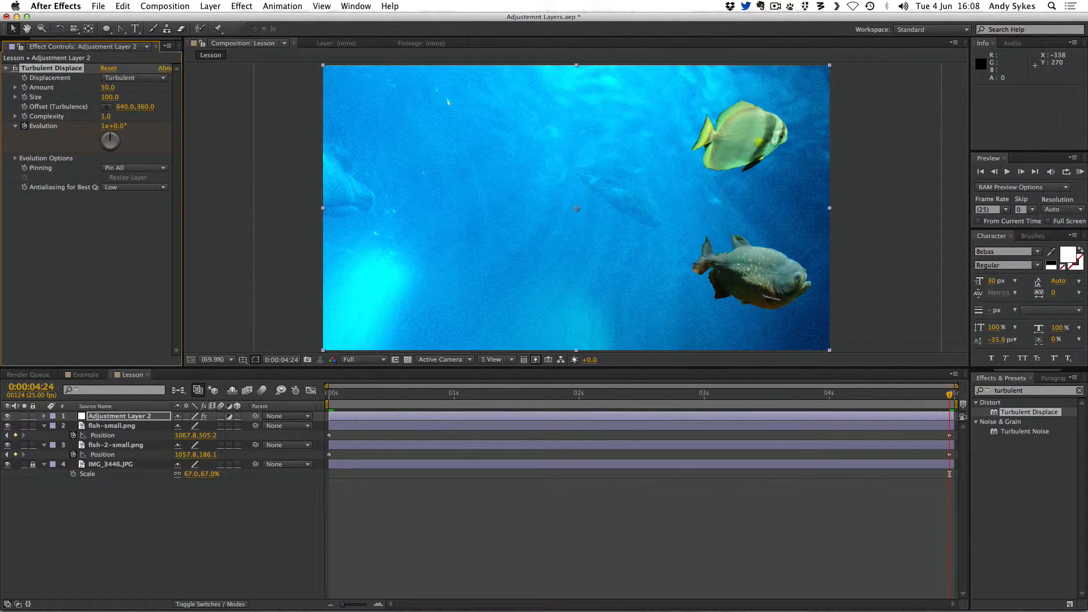
Set the Turbulent Displace Amount to 21 and Size to 76
left_click_drag(348, 395, 639, 395)
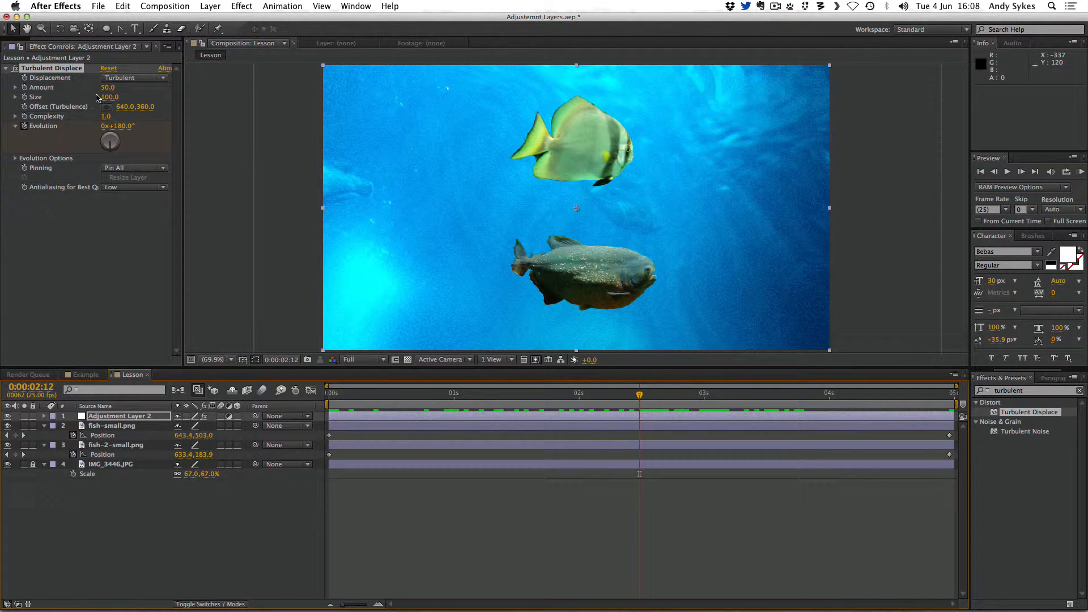
left_click_drag(108, 97, 85, 92)
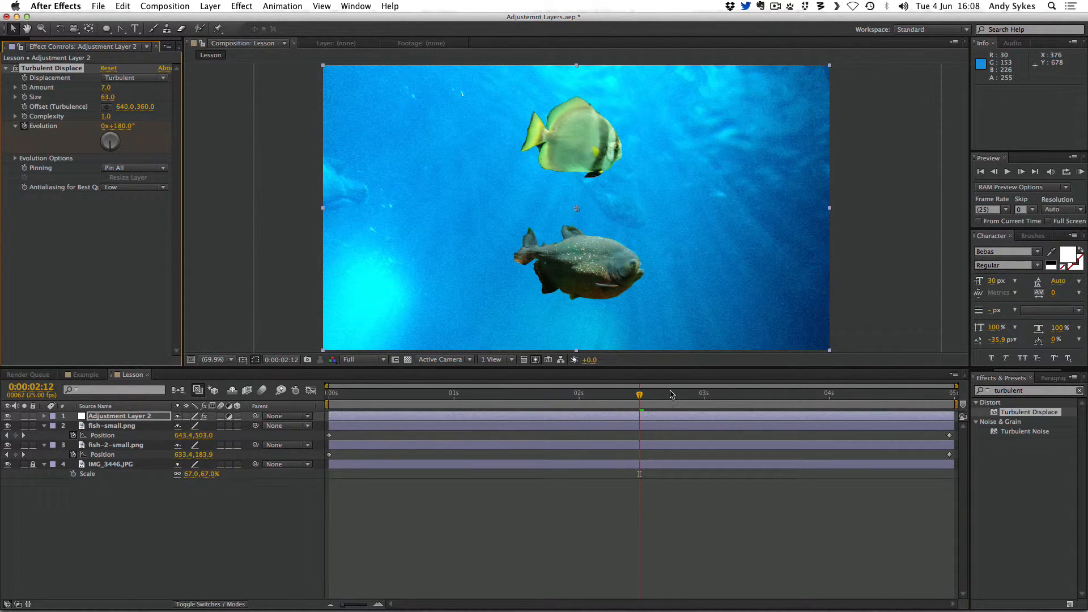
left_click_drag(670, 394, 444, 394)
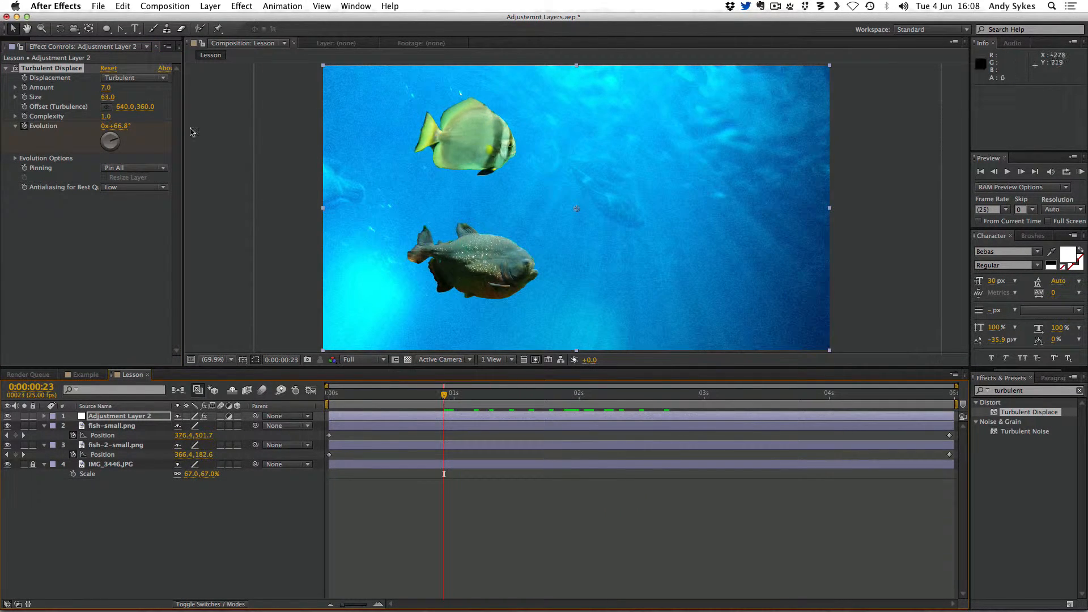
left_click_drag(106, 89, 118, 97)
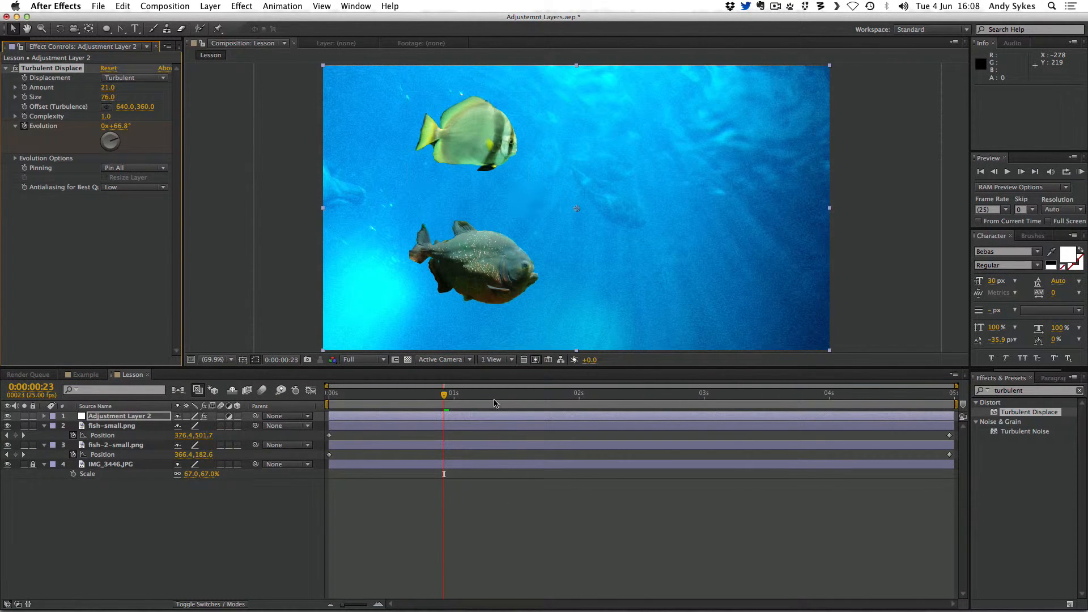
Preview the turbulence animation from the start
left_click_drag(495, 403, 259, 411)
key("space")
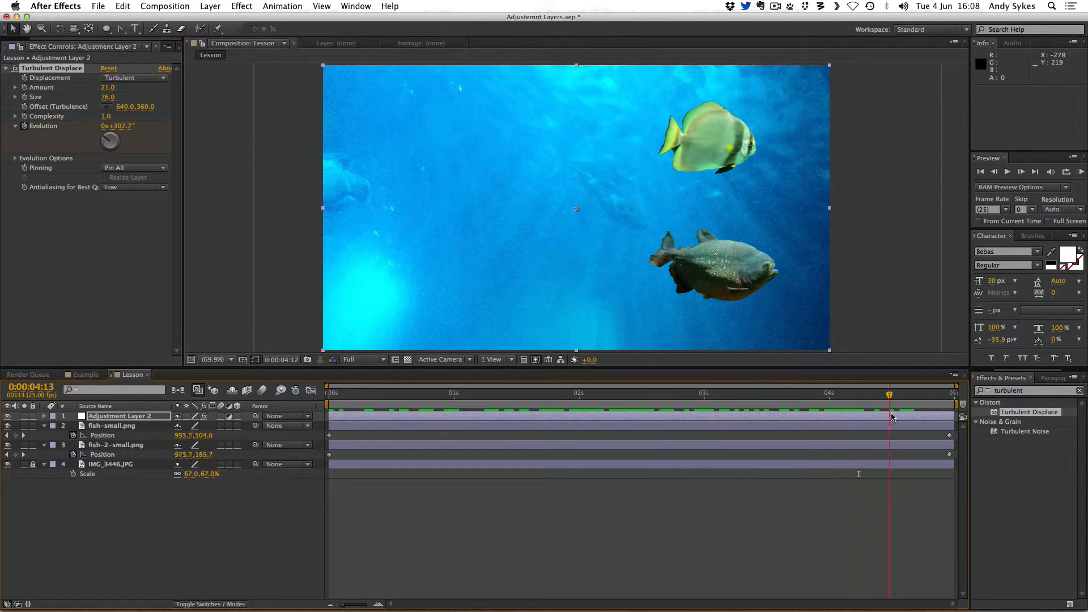
left_click_drag(954, 396, 614, 435)
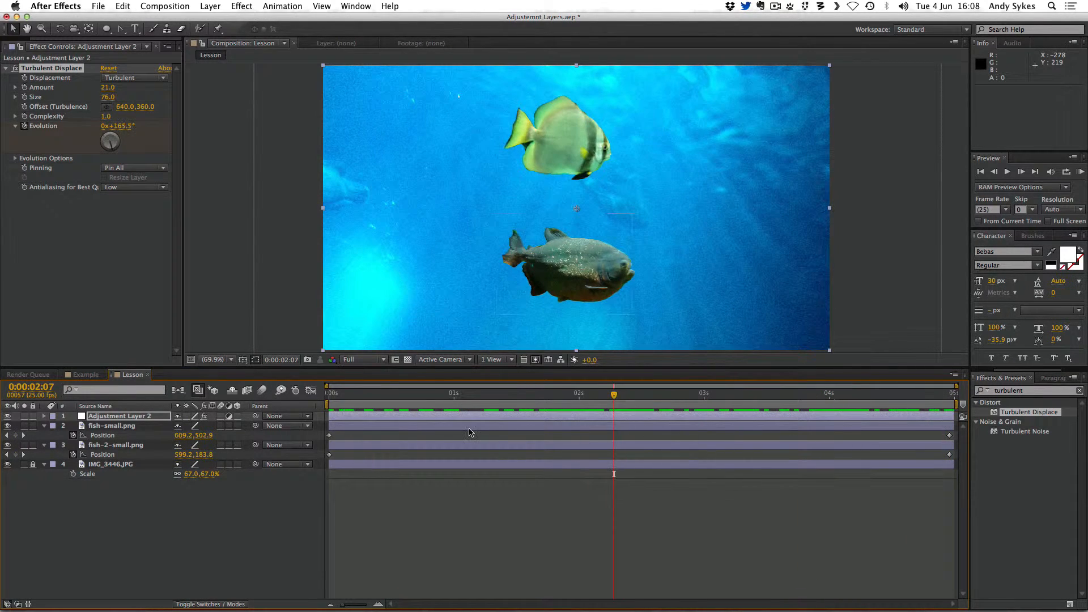
Search for blue and apply the Colorize – blue wash preset to the adjustment layer
double_click(1011, 391)
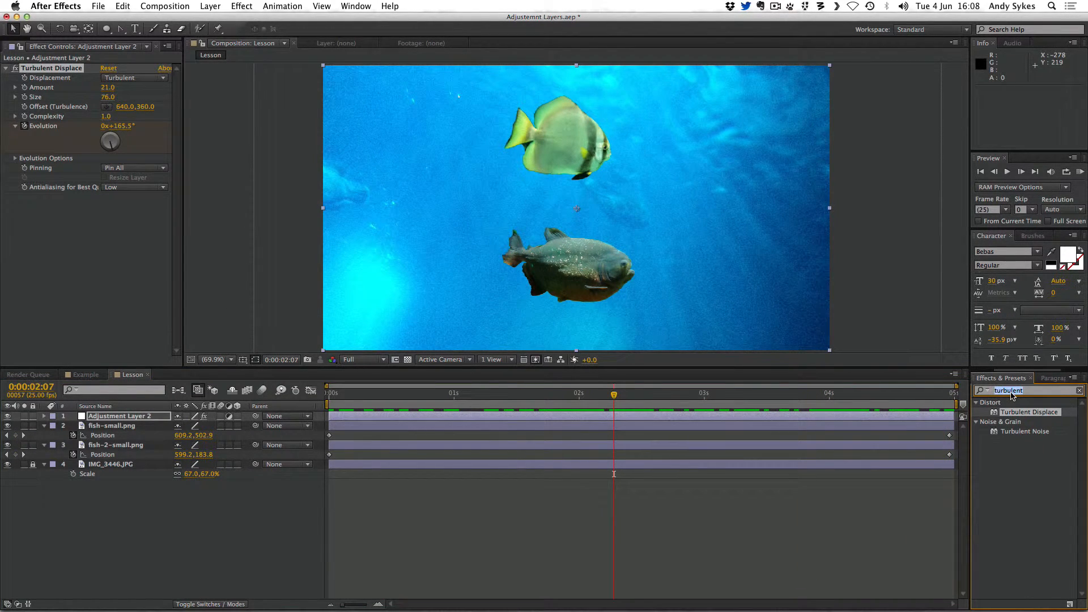
type("blue")
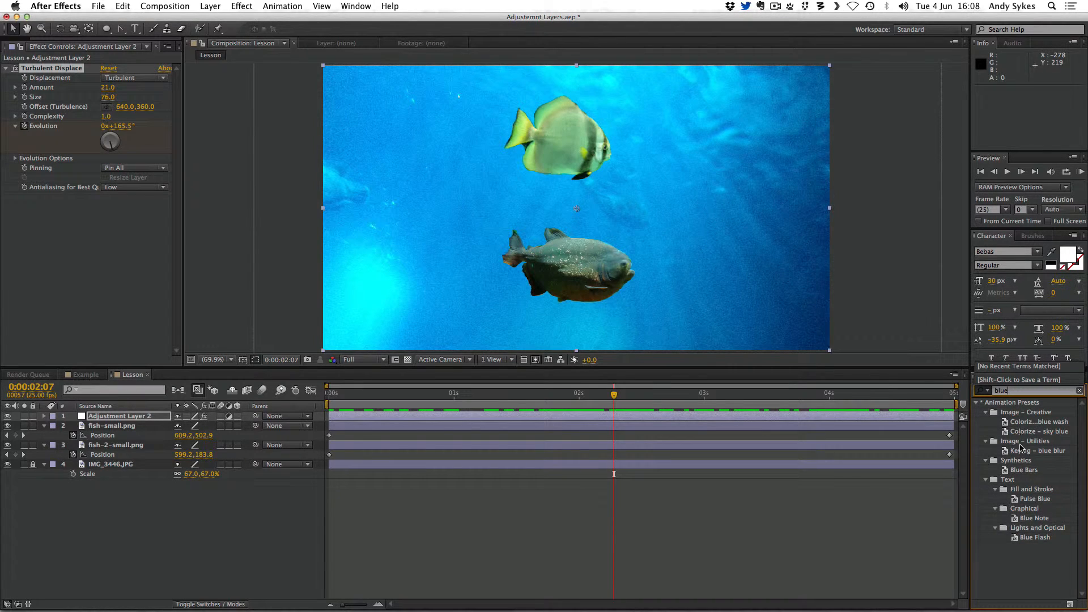
left_click(1022, 424)
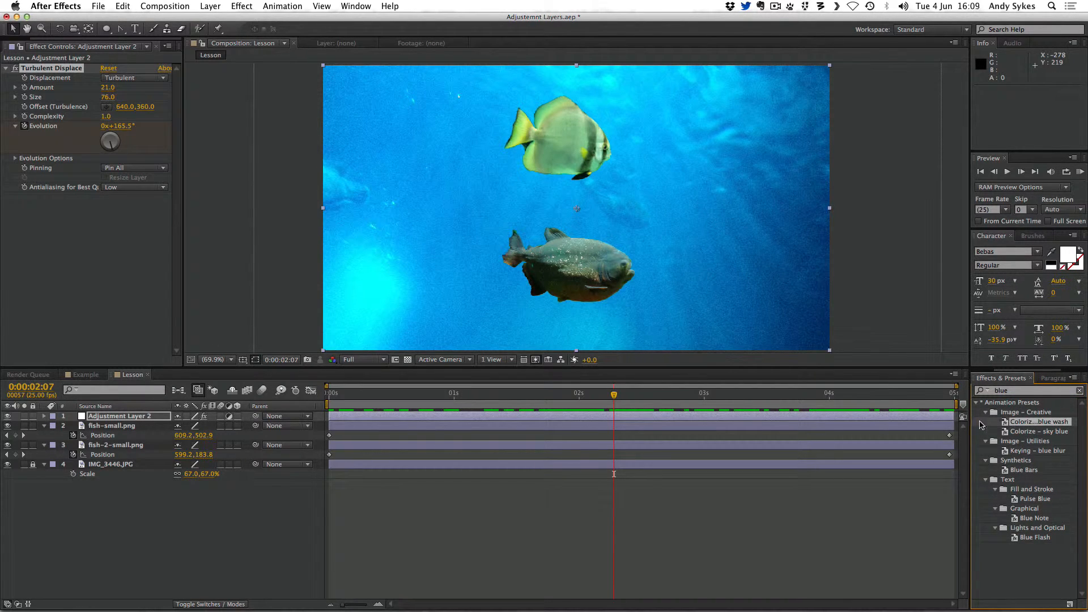
left_click_drag(1007, 424, 107, 418)
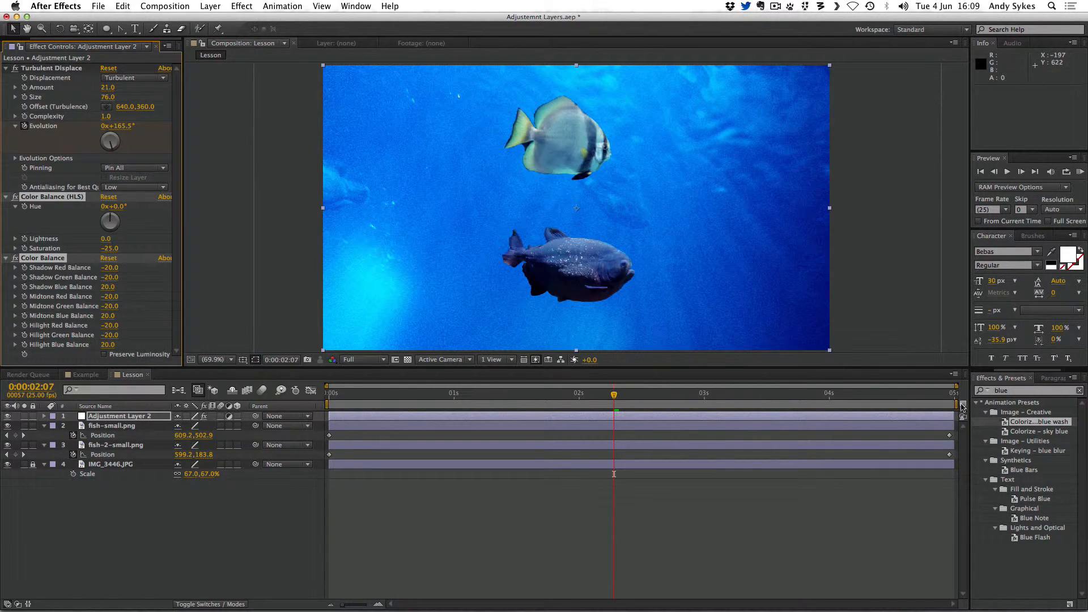
Apply Gaussian Blur to the adjustment layer and set Blurriness to 1.6
left_click(979, 391)
type("gauss")
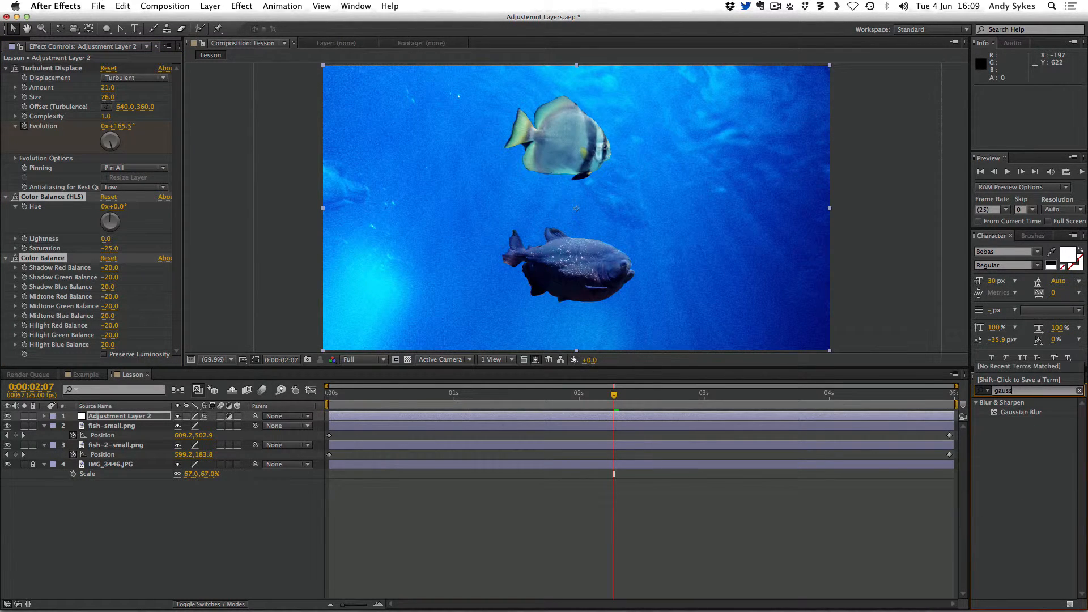
left_click_drag(1004, 412, 104, 419)
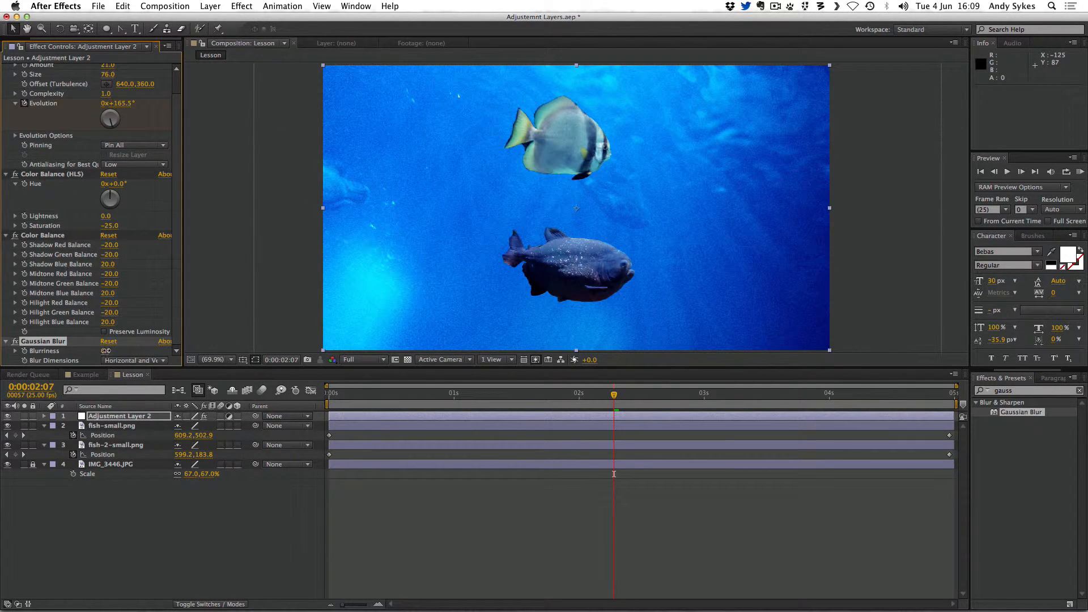
left_click_drag(110, 351, 115, 351)
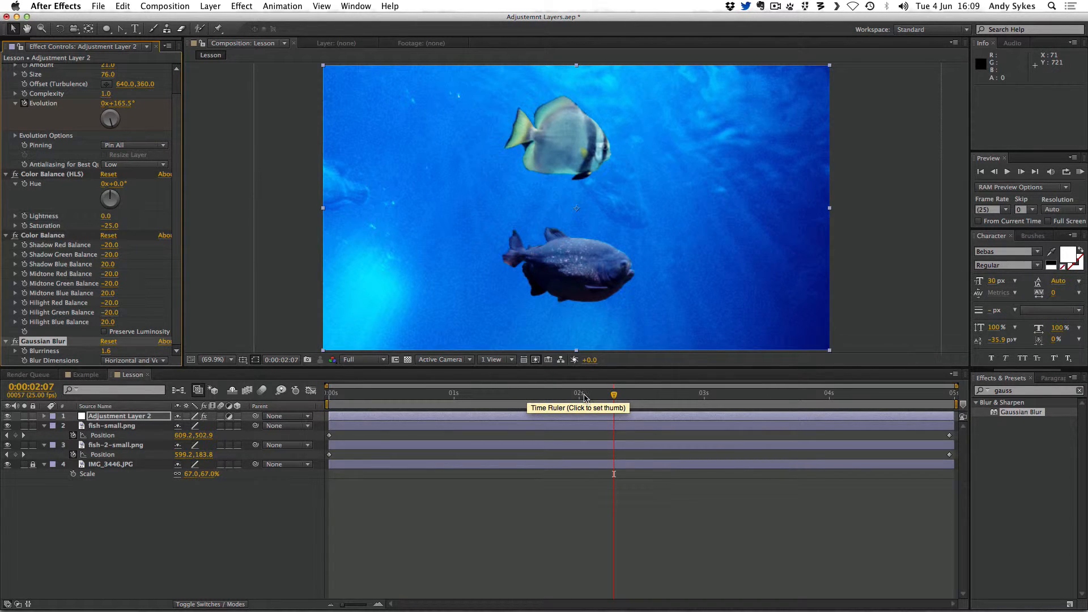
Return to the start and run a RAM preview of the finished effects
left_click_drag(584, 397, 210, 412)
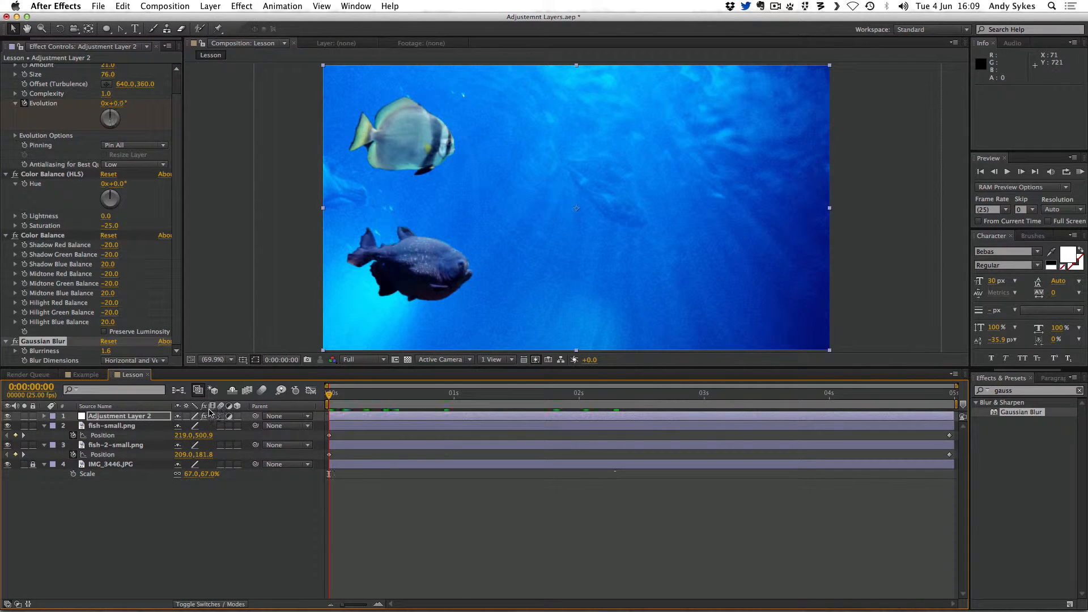
key("KP_0")
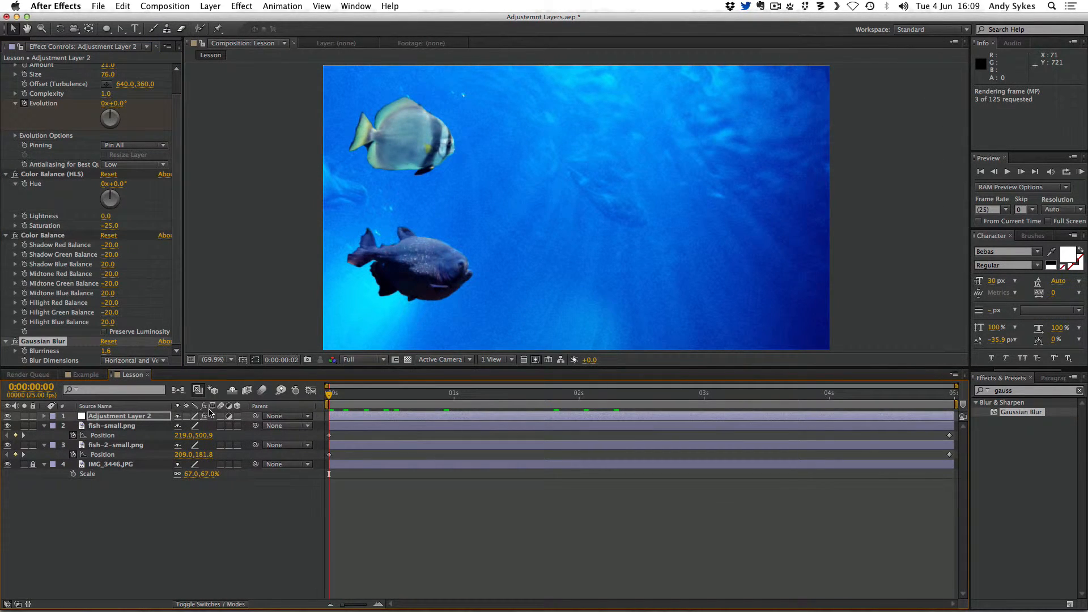